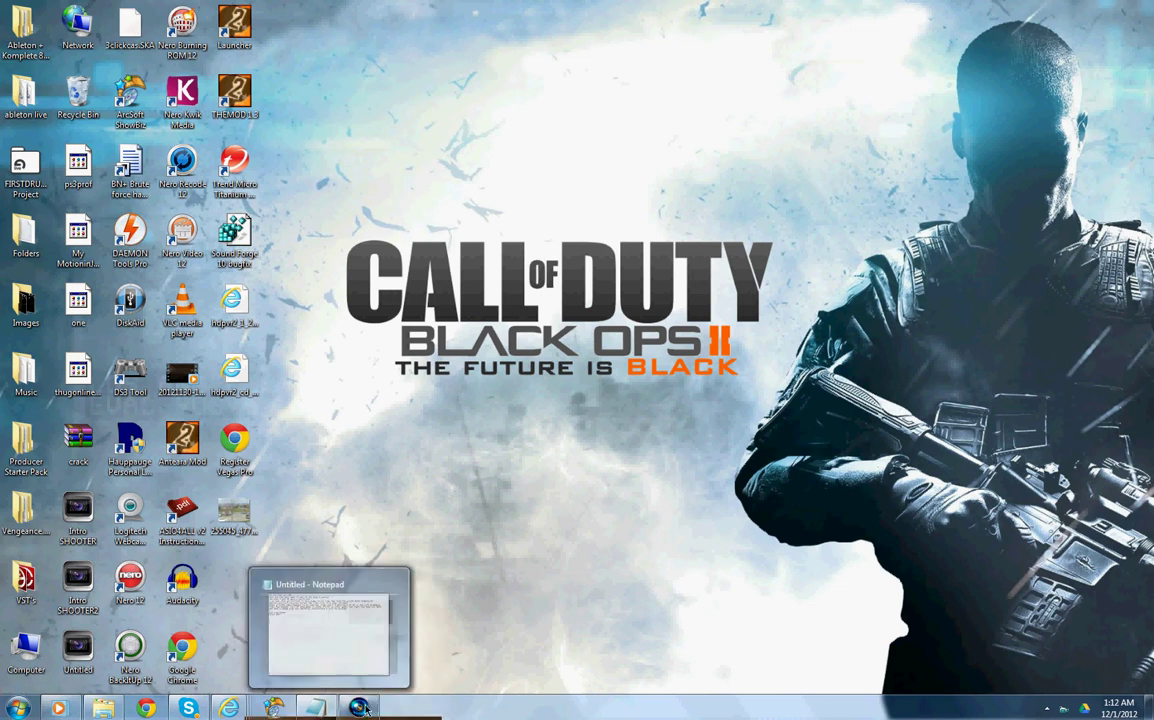
# - Restore the Vegas Pro 11.0 window showing the empty untitled project
pyautogui.click(360, 708)
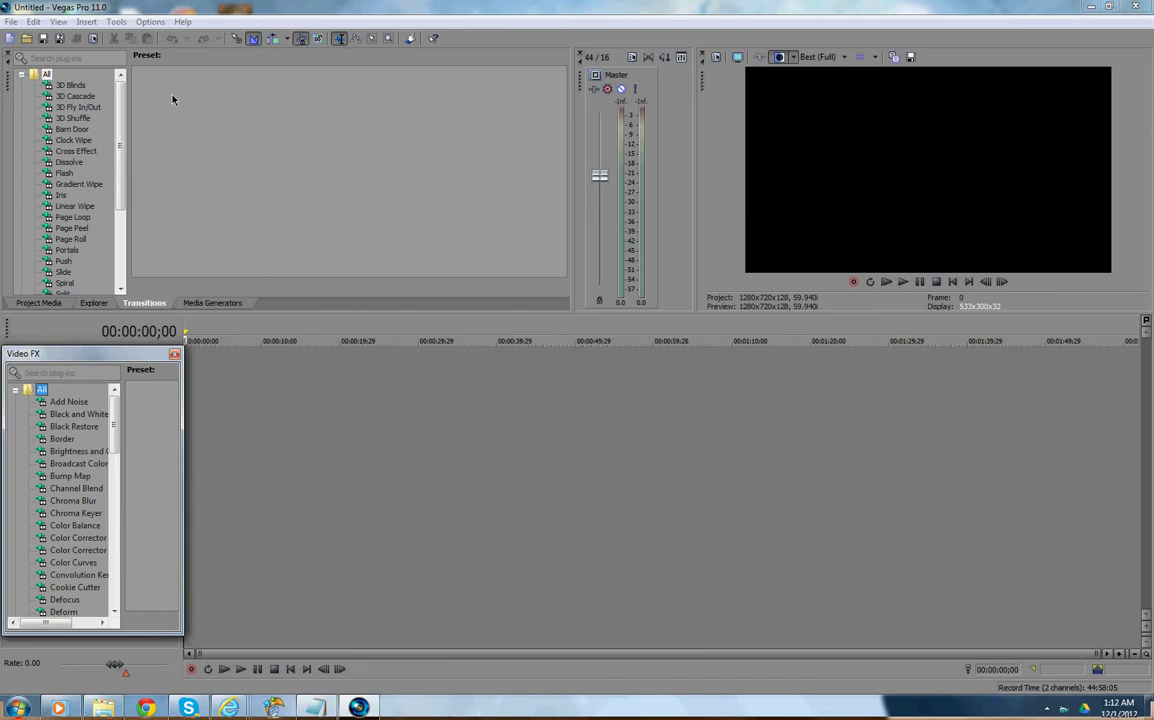
# - Open the My Videos folder through the Start menu's user folder
pyautogui.click(18, 706)
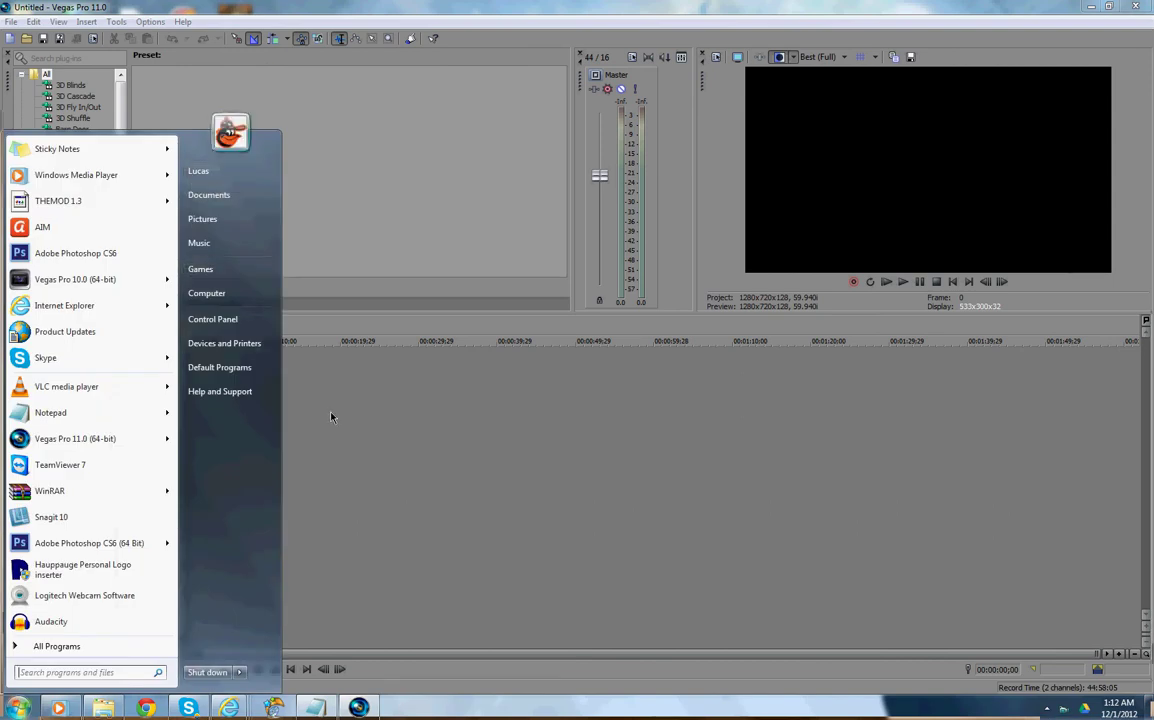
pyautogui.click(263, 232)
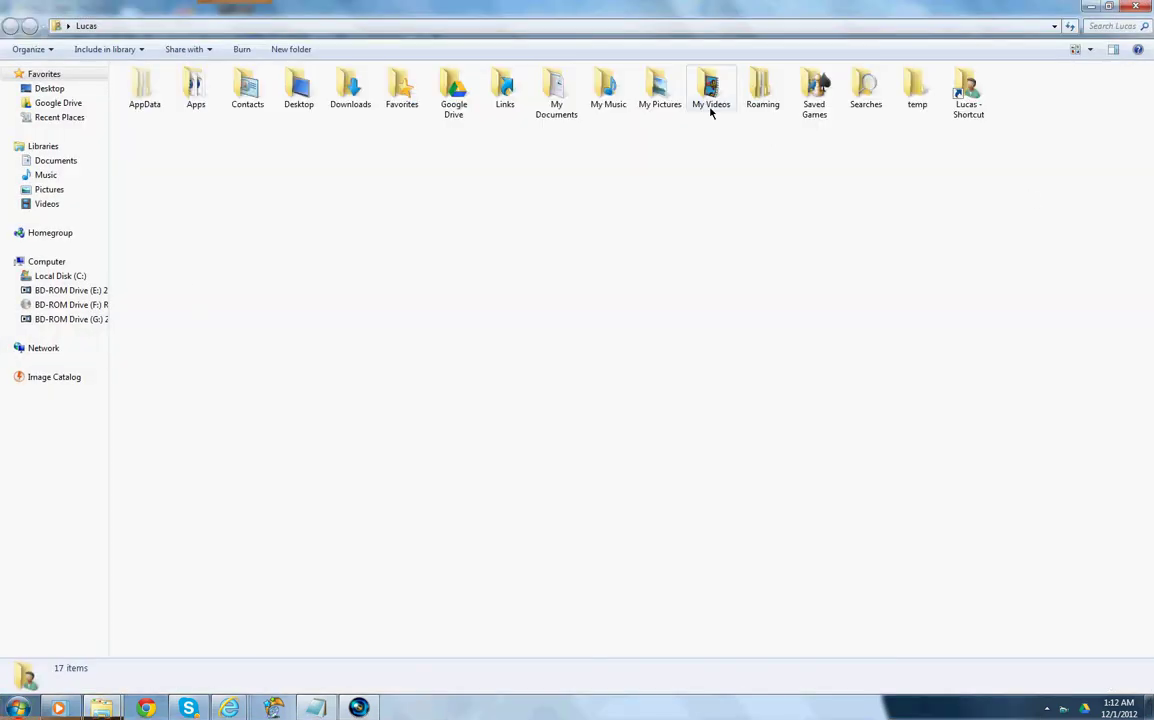
pyautogui.doubleClick(711, 113)
# - Scroll through the 75 clips to the end and back, selecting the Zombie Trolling (3) video
pyautogui.scroll(-10, 990, 400)
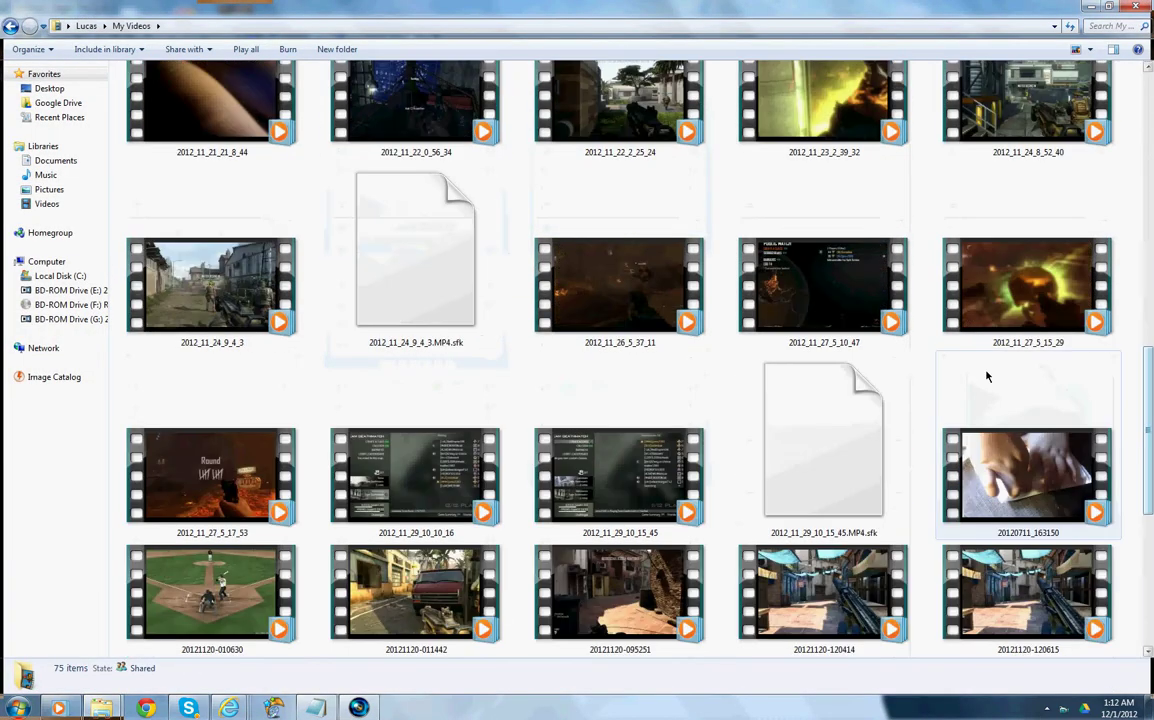
pyautogui.scroll(-15, 987, 376)
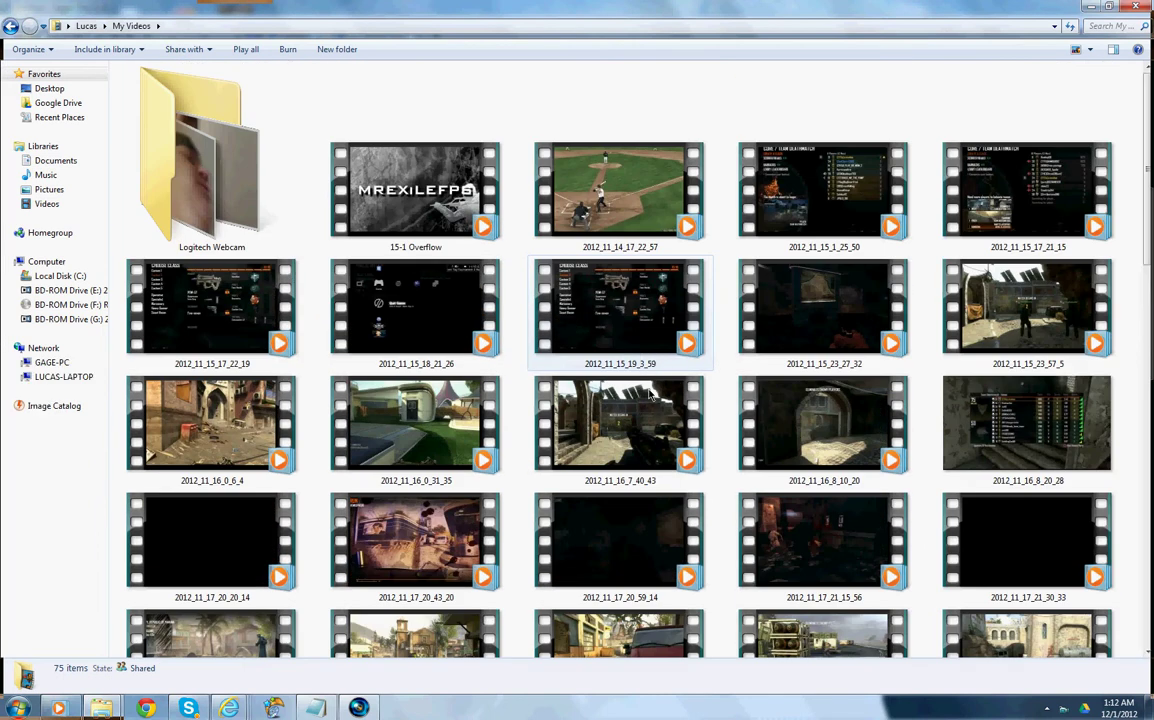
pyautogui.press('End')
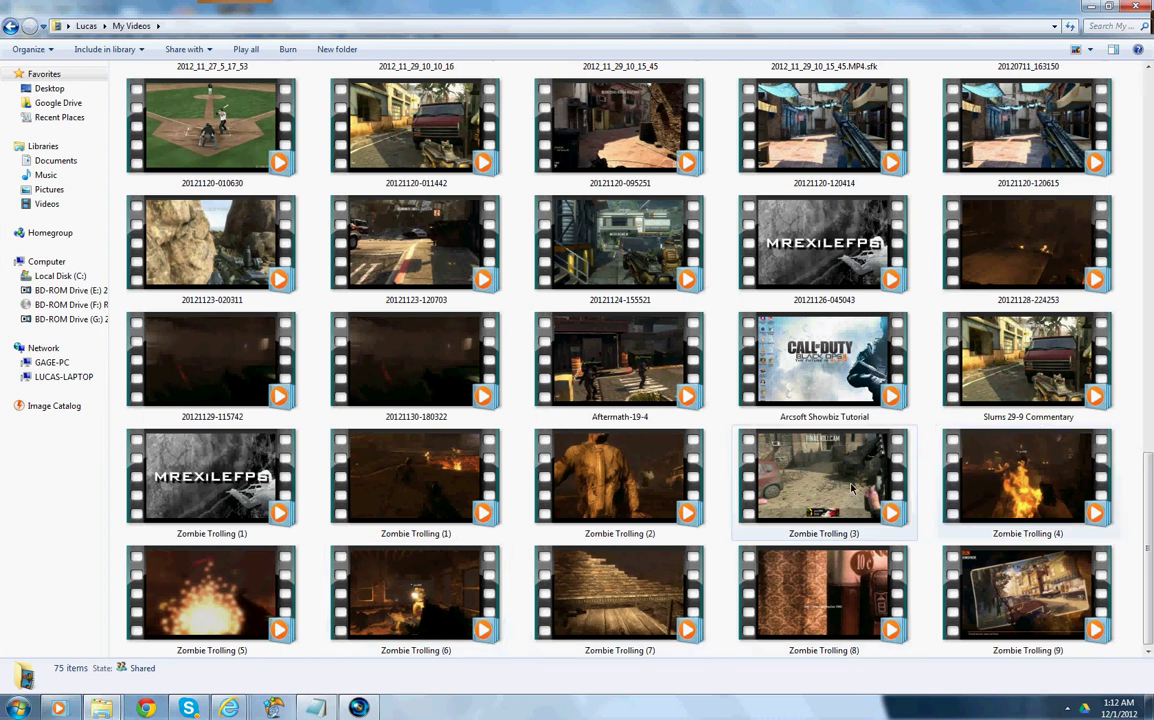
pyautogui.moveTo(851, 487); pyautogui.dragTo(781, 445)
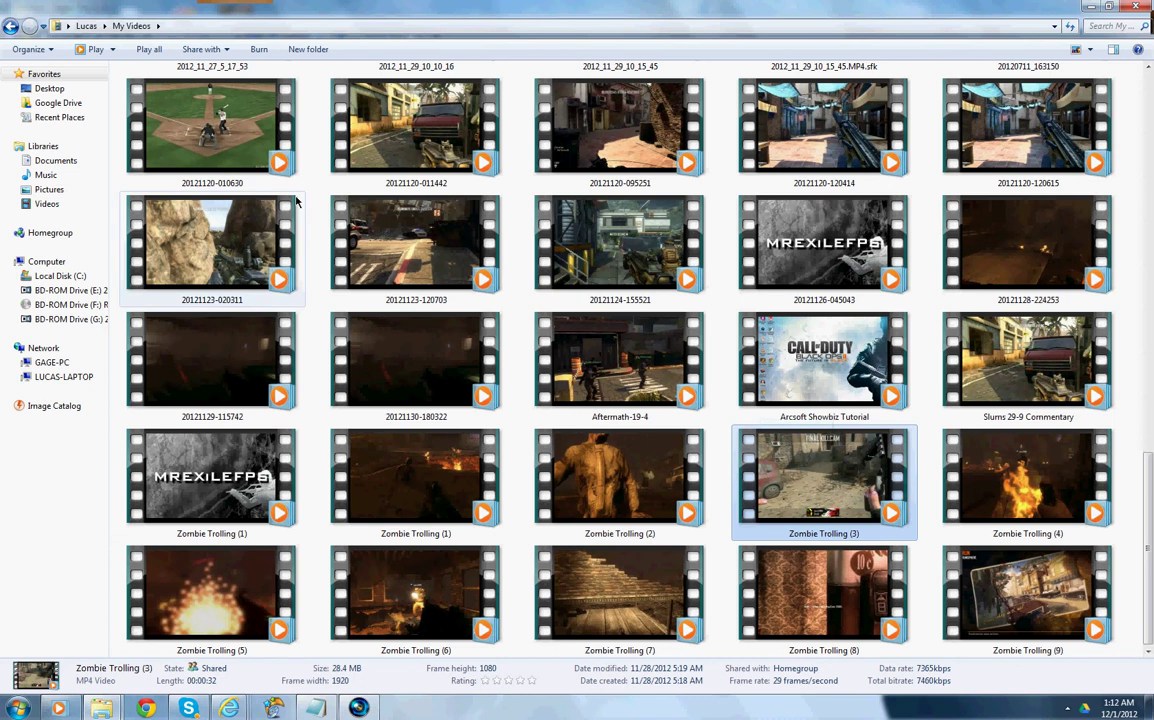
pyautogui.scroll(8, 527, 393)
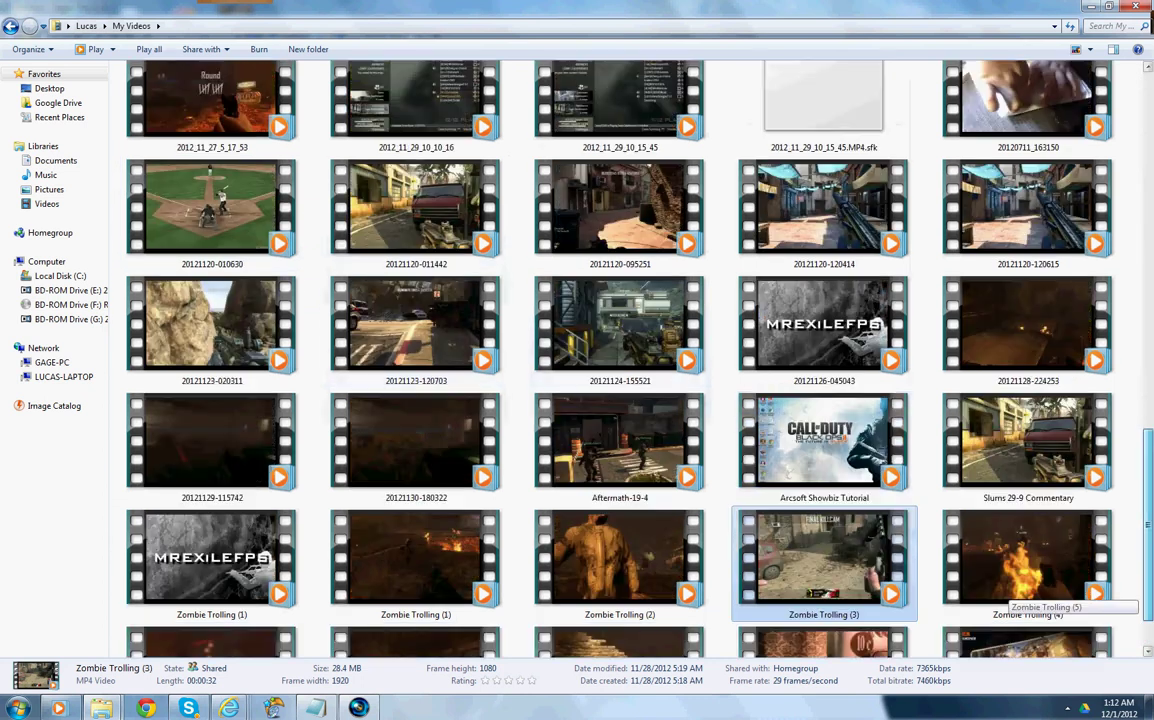
pyautogui.scroll(4, 620, 360)
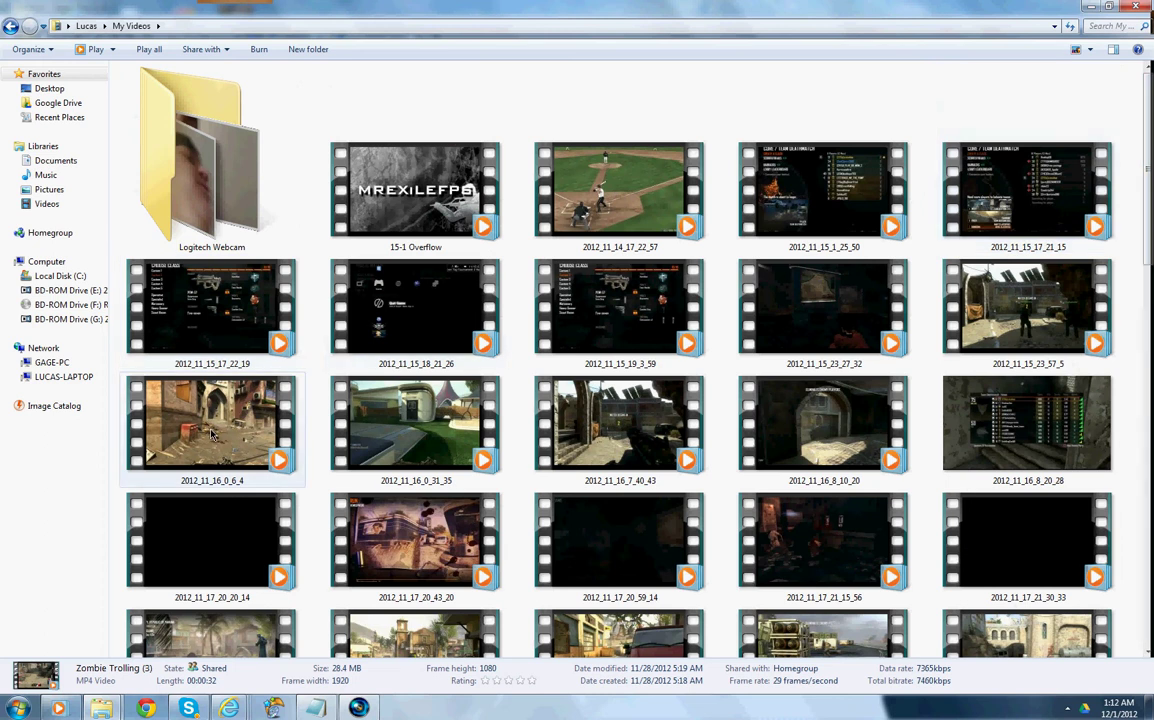
# - Drag the 15-1 Overflow video onto the timeline and select the whole clip
pyautogui.moveTo(345, 245); pyautogui.dragTo(245, 362)
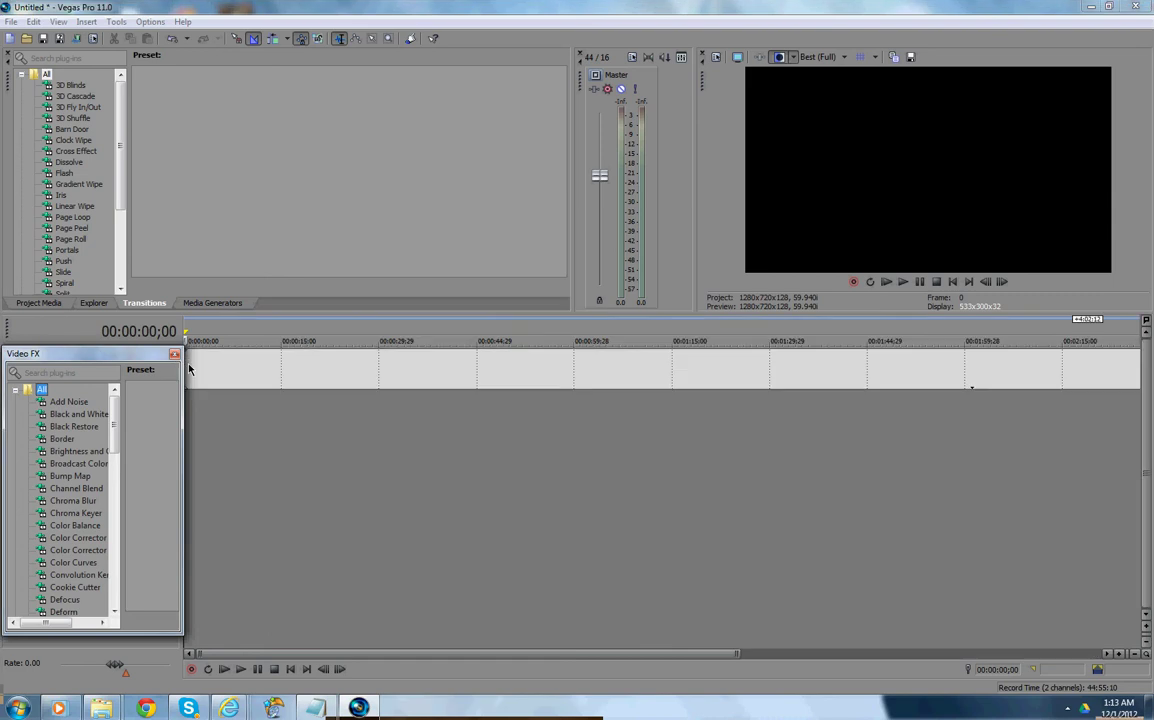
pyautogui.moveTo(371, 481); pyautogui.dragTo(315, 333)
pyautogui.click(269, 370)
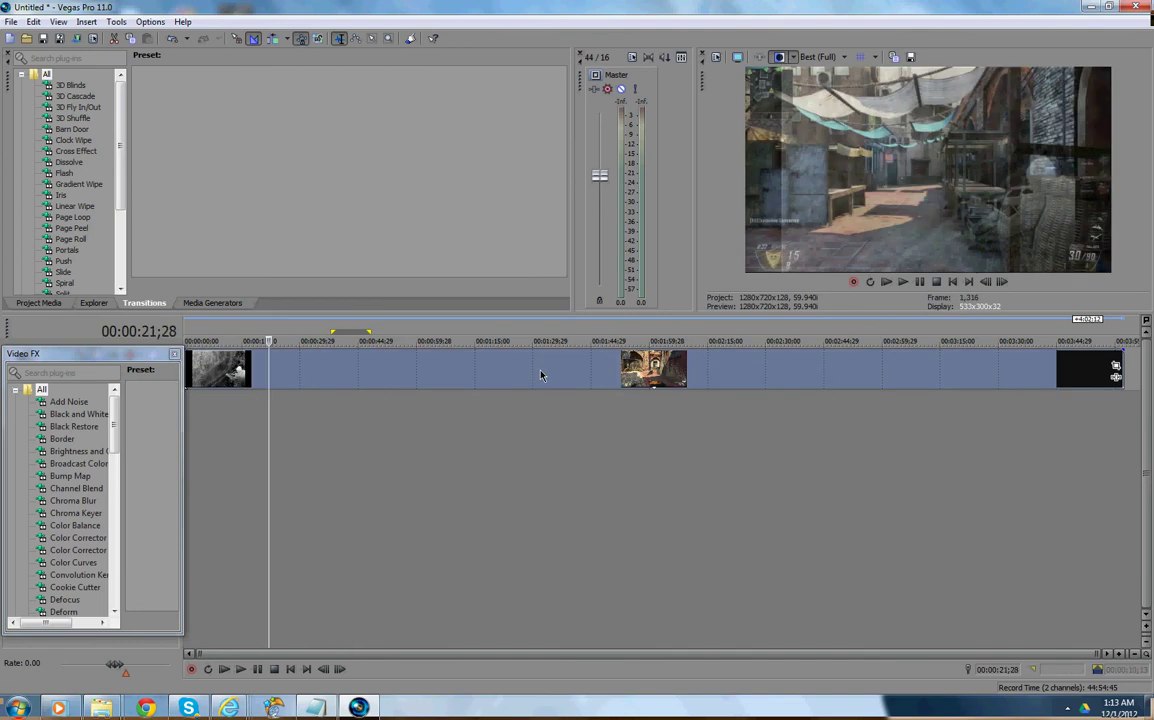
# - In the clip's Properties, uncheck Maintain aspect ratio and enable Disable resample
pyautogui.rightClick(541, 376)
pyautogui.click(570, 686)
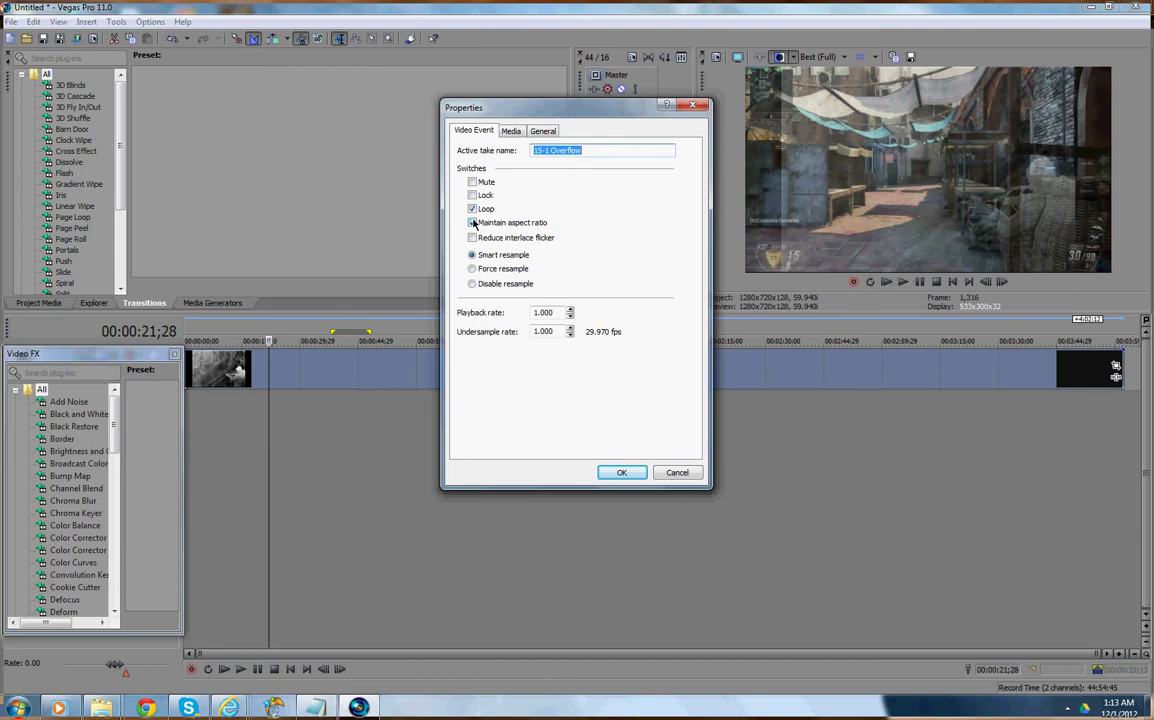
pyautogui.click(472, 222)
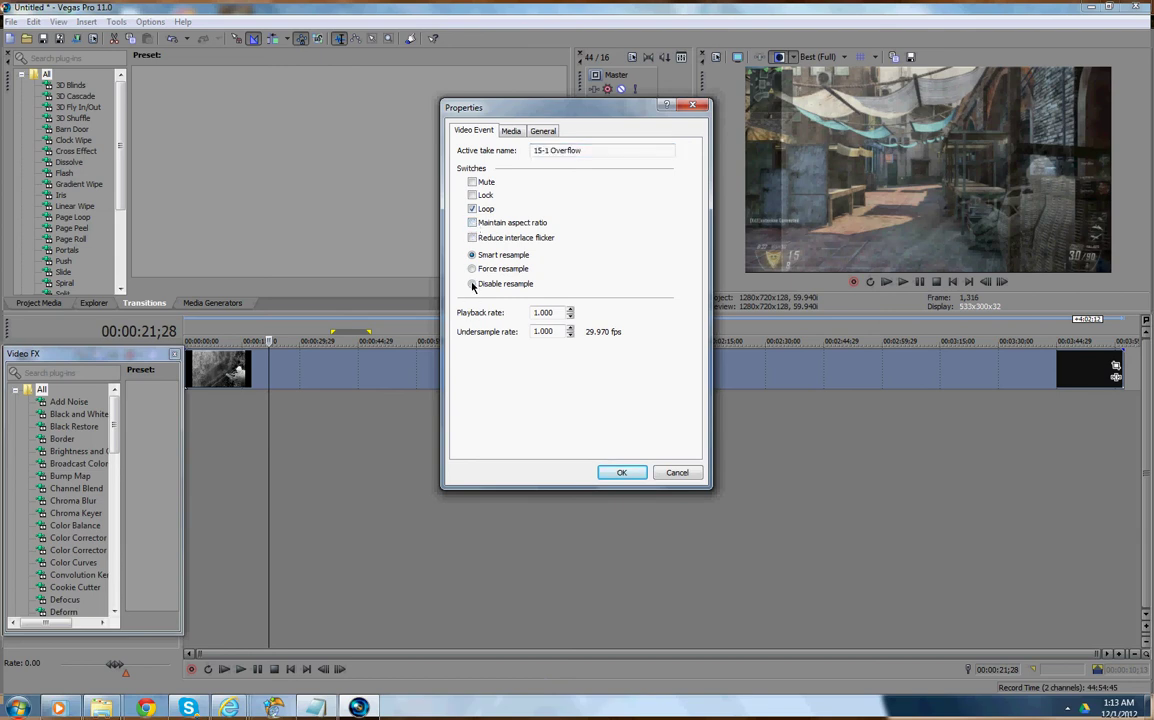
pyautogui.click(472, 284)
pyautogui.click(619, 472)
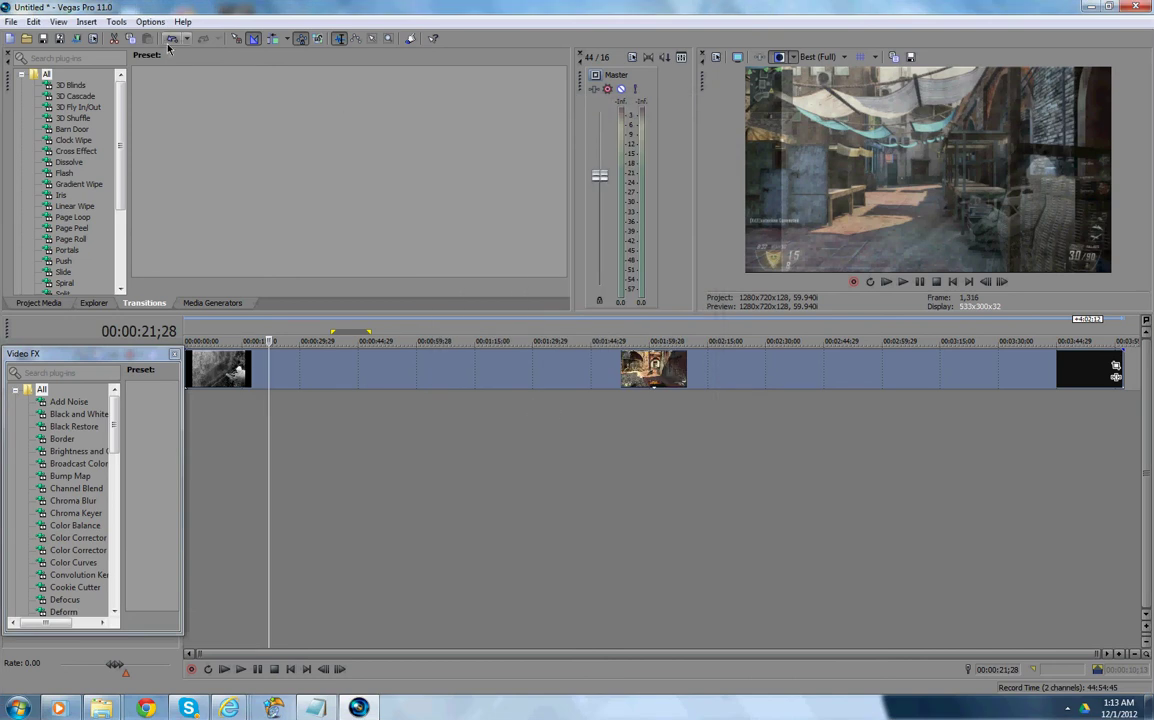
# - In Project Properties, review the 1,280 width and prerender folder, and check 'Start all new projects with these settings'
pyautogui.click(93, 39)
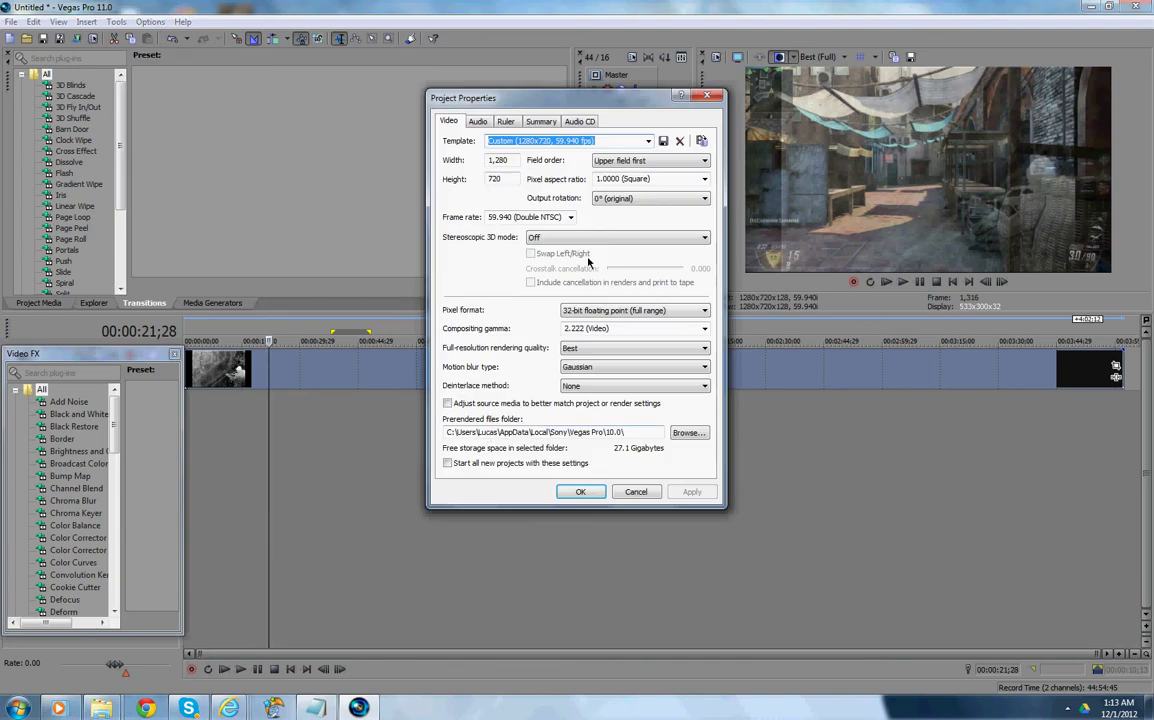
pyautogui.click(518, 162)
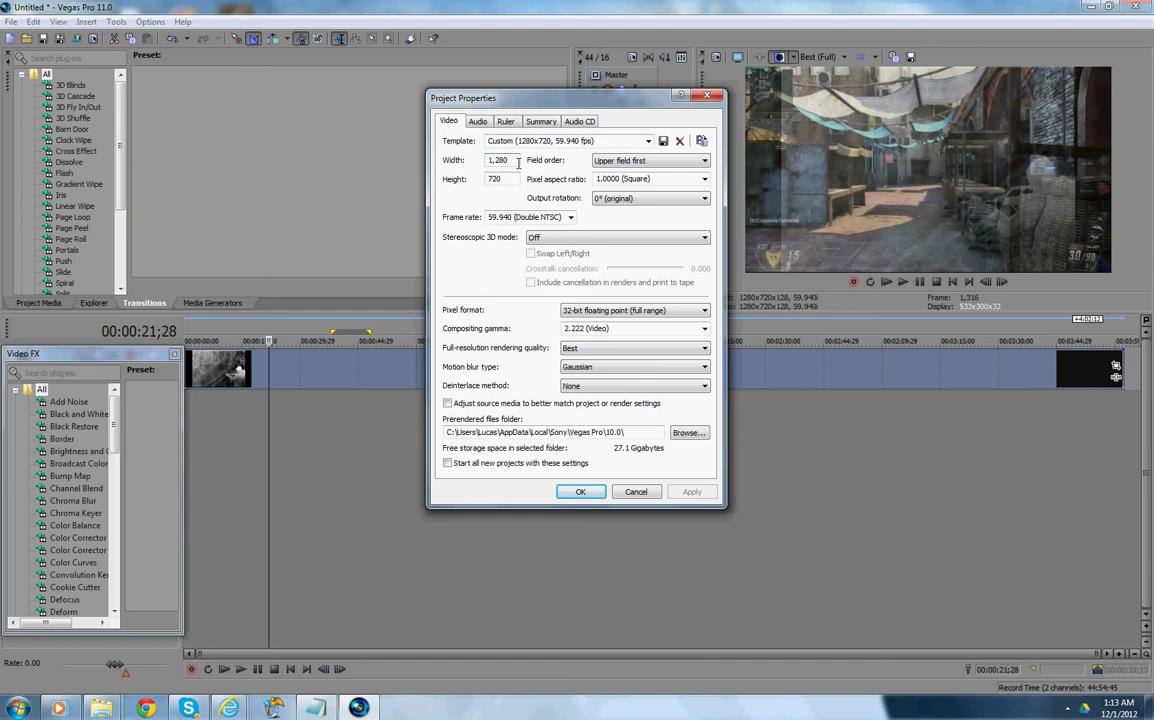
pyautogui.moveTo(518, 162); pyautogui.dragTo(430, 168)
pyautogui.moveTo(622, 433); pyautogui.dragTo(382, 425)
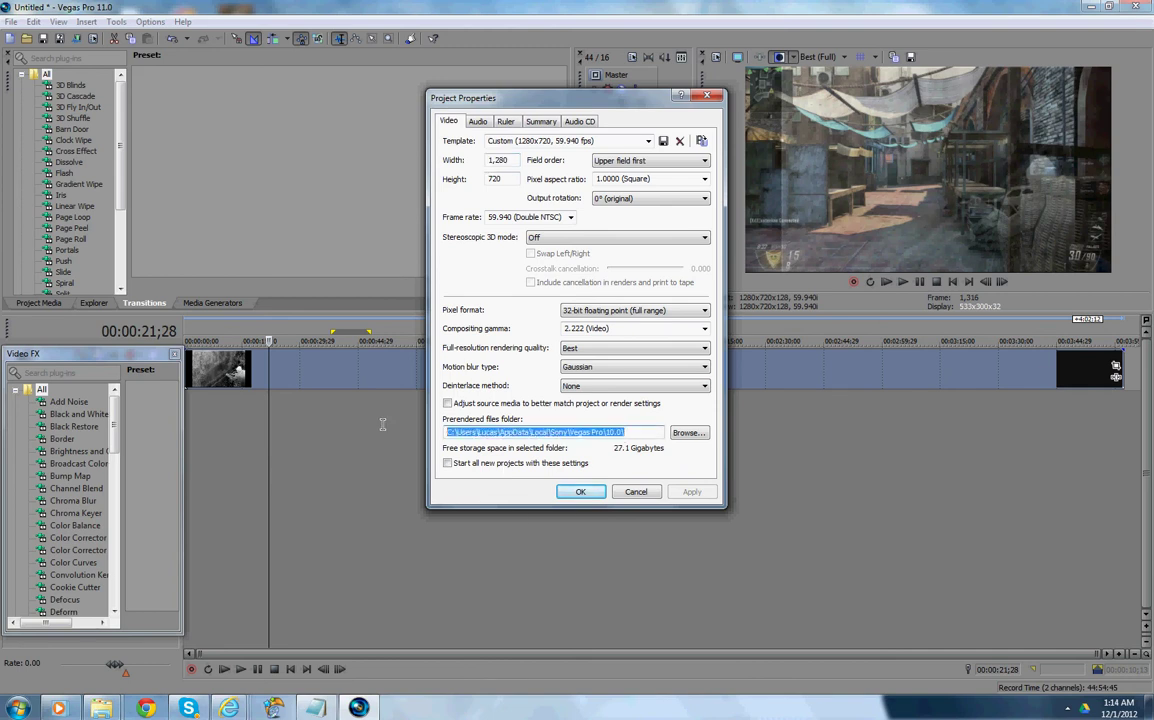
pyautogui.click(652, 430)
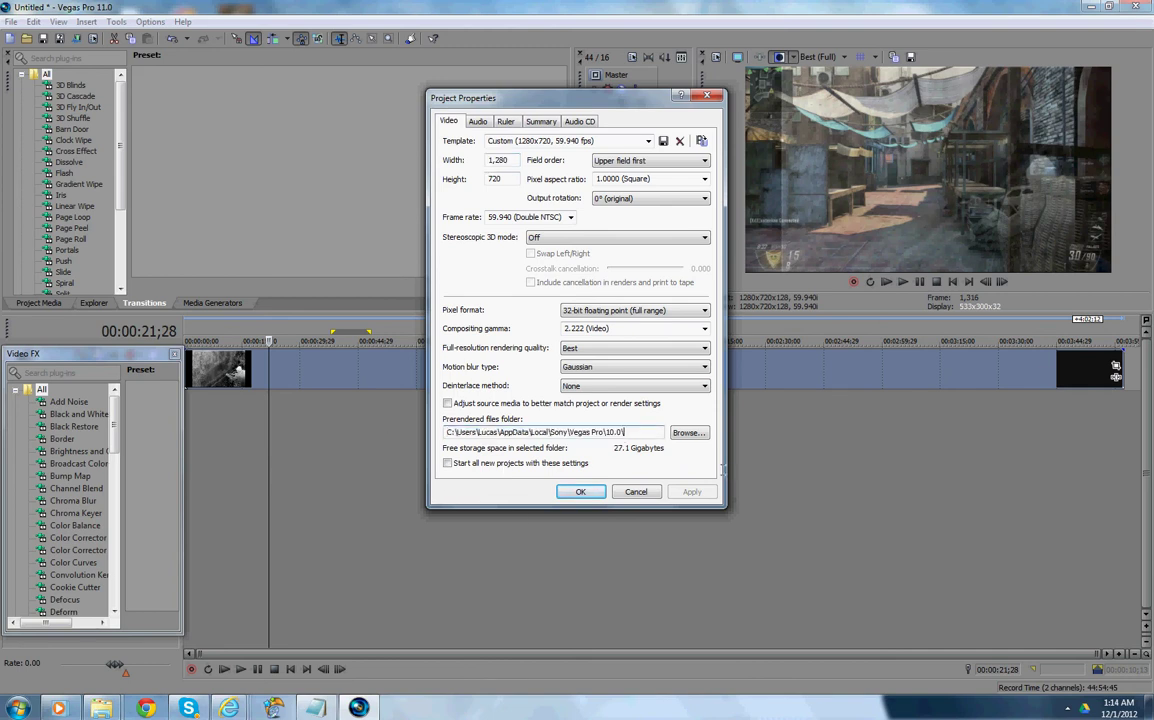
pyautogui.click(446, 466)
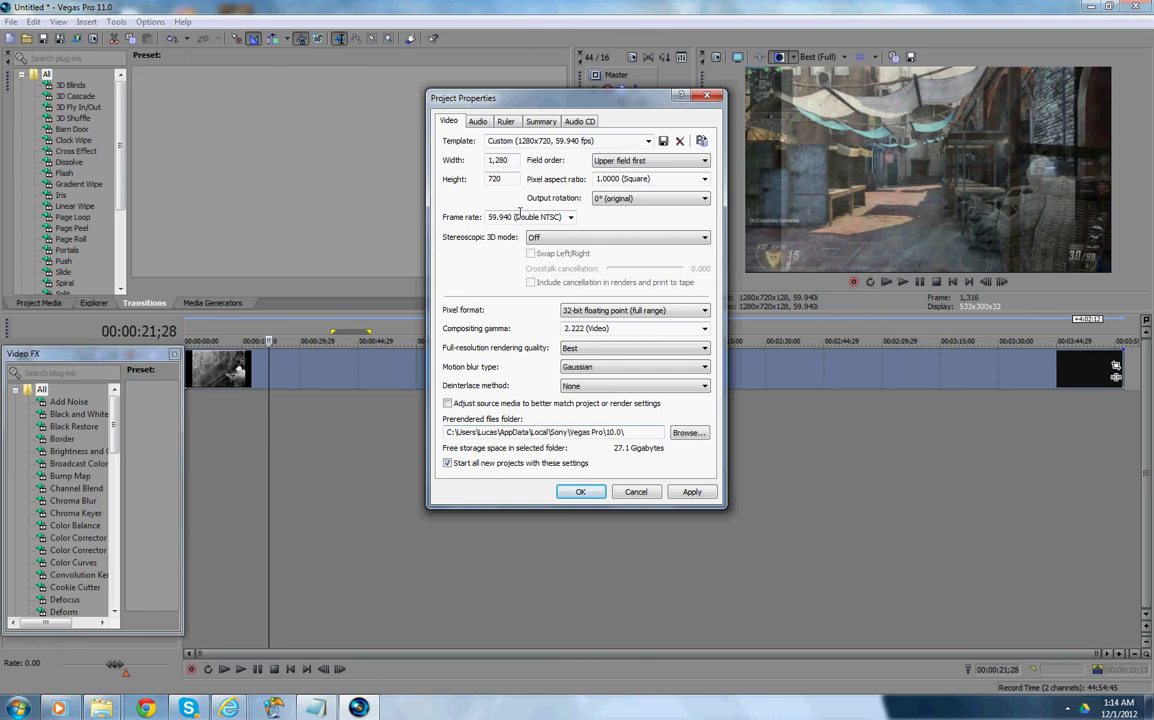
pyautogui.click(478, 122)
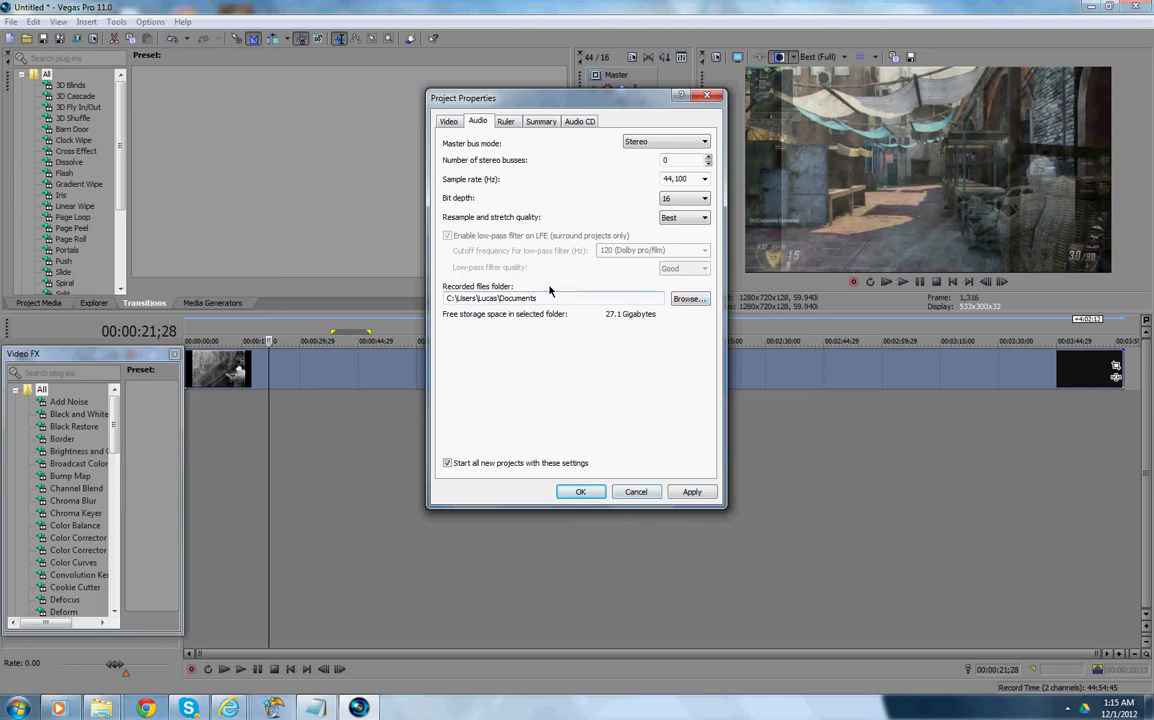
# - Review the Ruler, Summary, Audio CD, Video and Audio tabs, then apply and close Project Properties
pyautogui.click(505, 122)
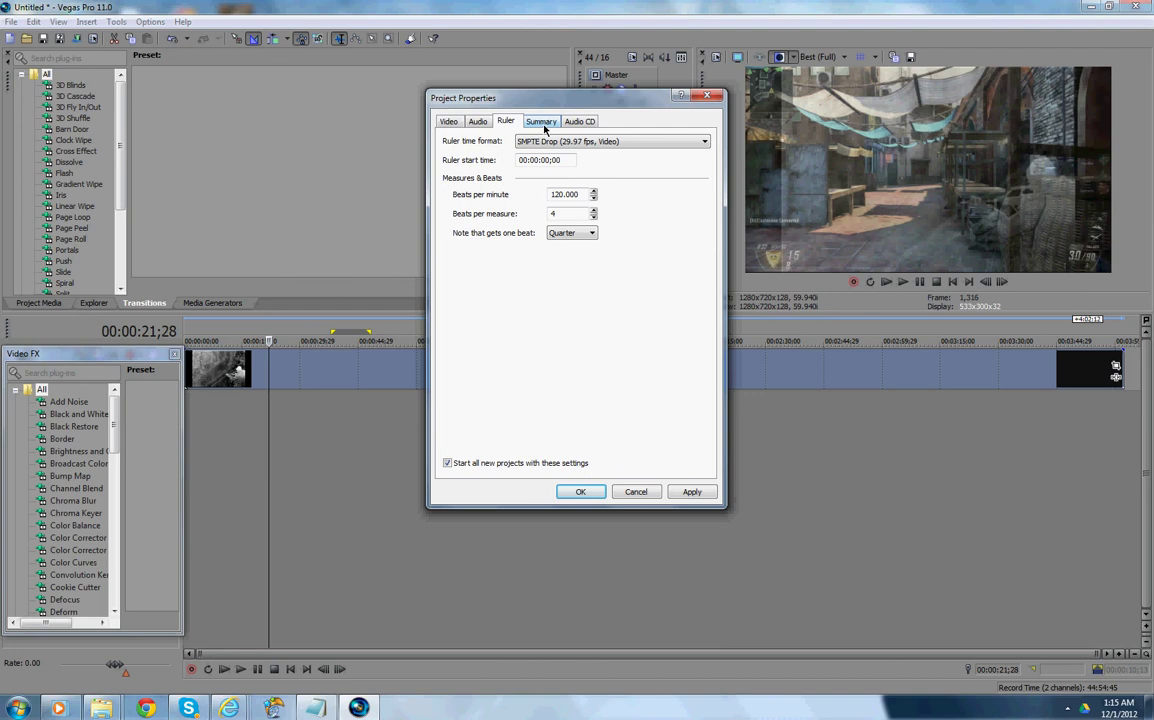
pyautogui.click(545, 125)
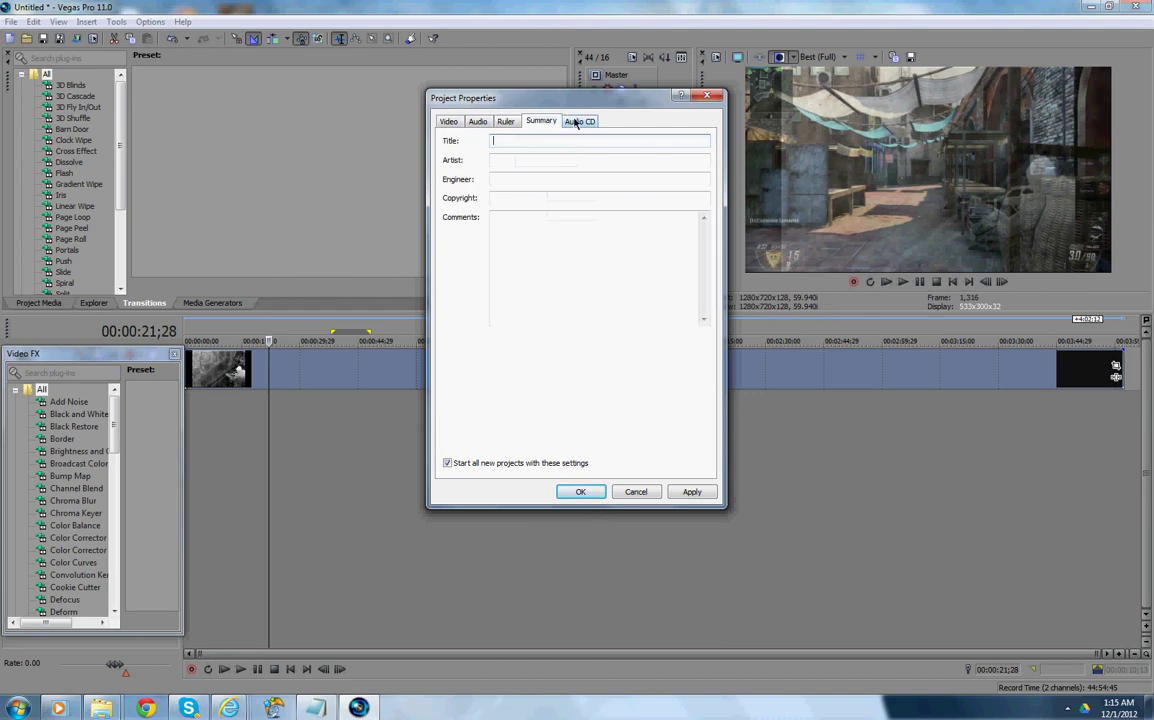
pyautogui.click(577, 121)
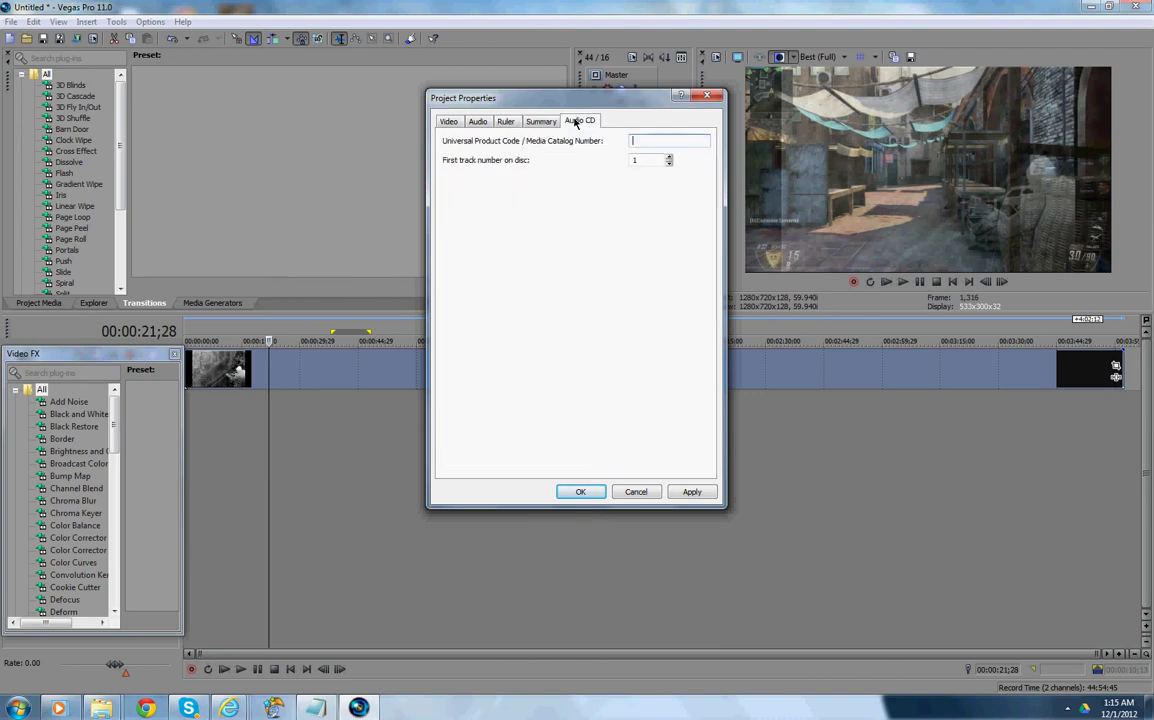
pyautogui.click(446, 121)
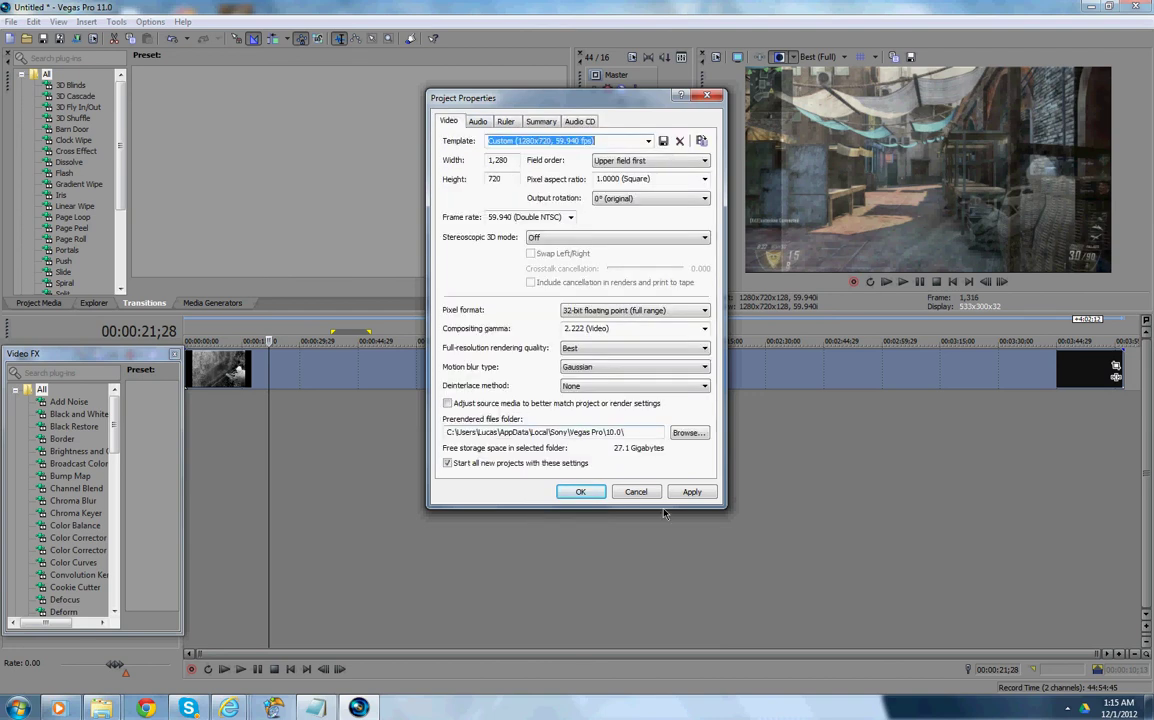
pyautogui.click(477, 121)
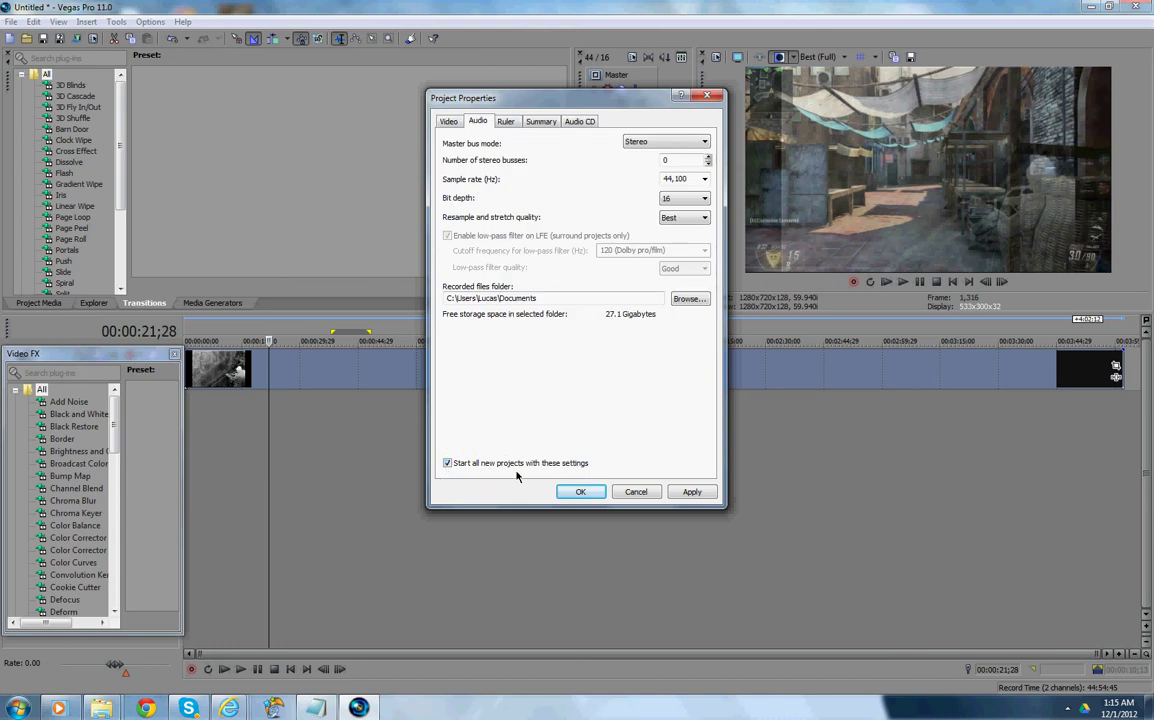
pyautogui.click(691, 491)
pyautogui.click(578, 491)
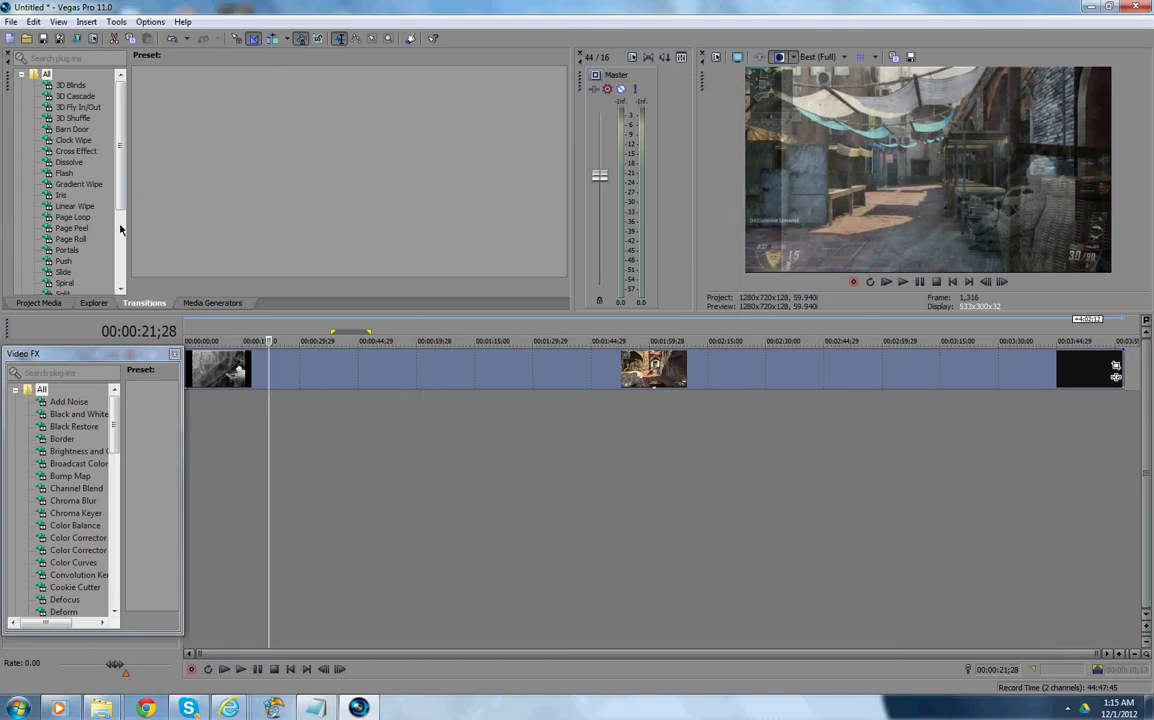
# - Drag the HDPVR Color Corrector preset from the widened Video FX window onto the 15-1 Overflow clip
pyautogui.moveTo(115, 428)
pyautogui.mouseDown()
pyautogui.moveTo(115, 470)
pyautogui.moveTo(115, 450)
pyautogui.mouseUp()
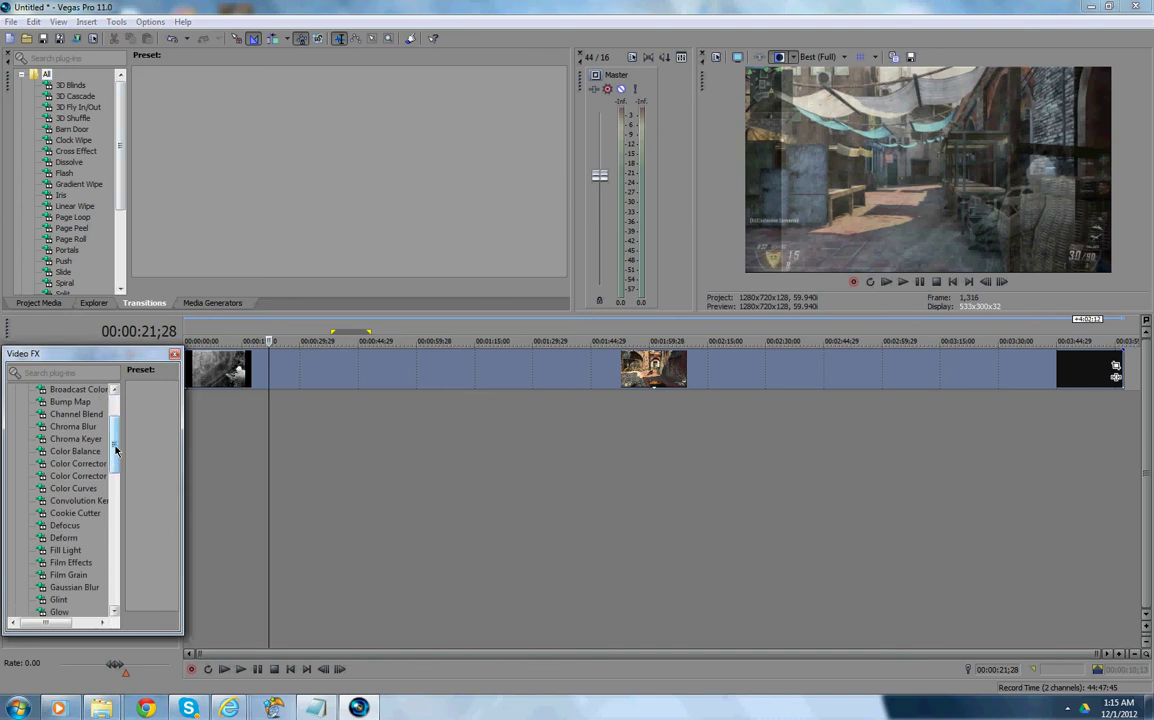
pyautogui.click(100, 463)
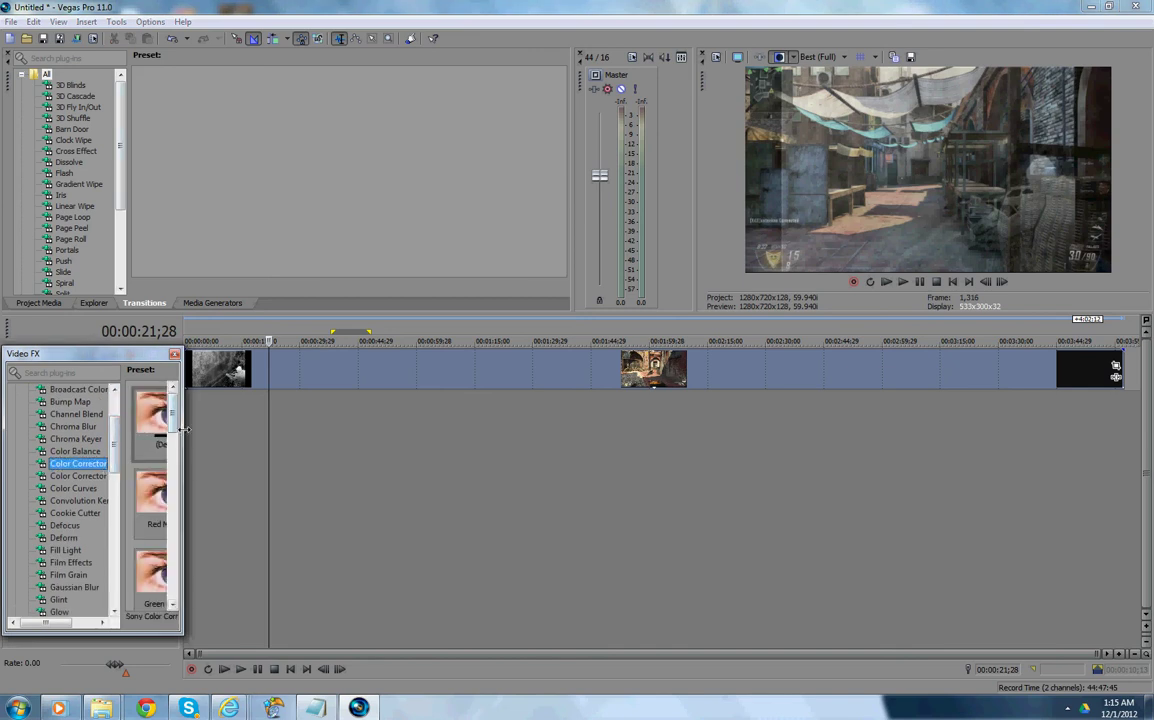
pyautogui.moveTo(182, 430); pyautogui.dragTo(536, 487)
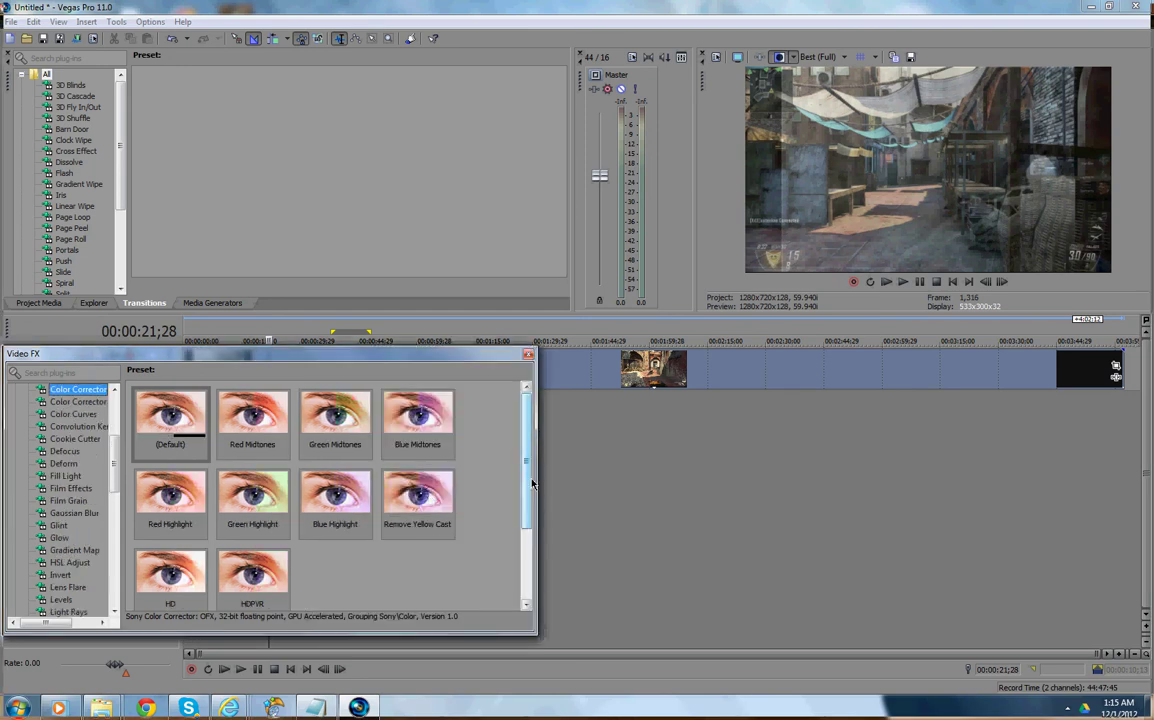
pyautogui.moveTo(532, 484); pyautogui.dragTo(533, 527)
pyautogui.click(220, 503)
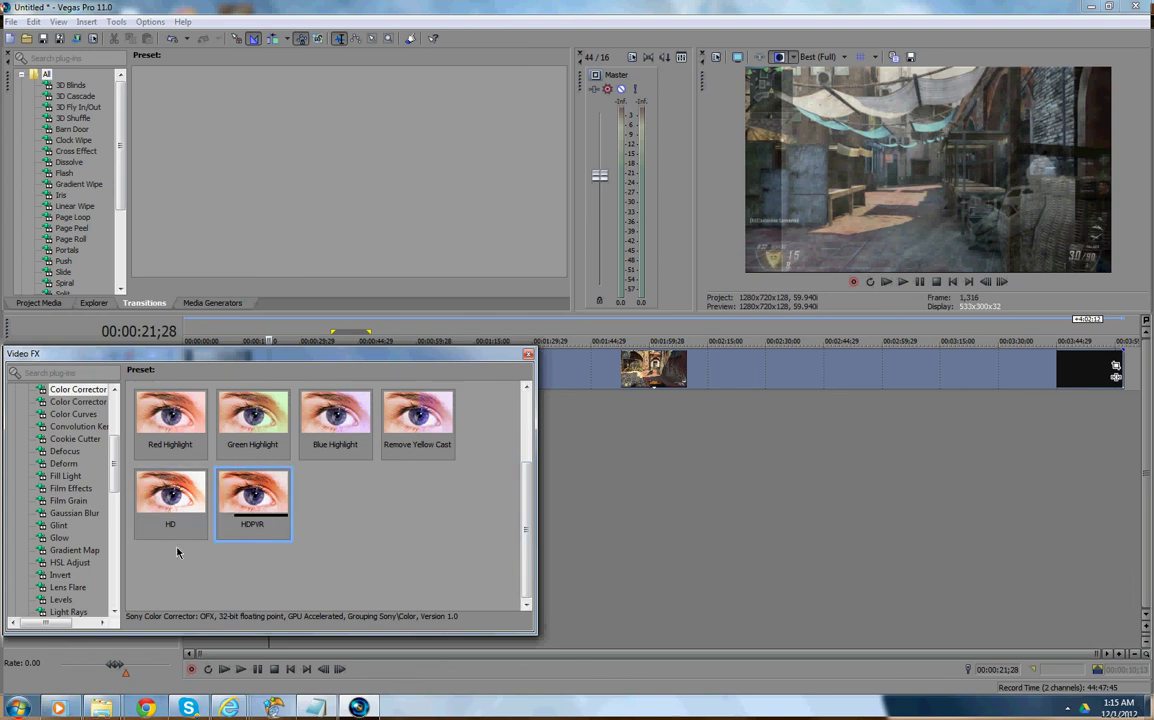
pyautogui.moveTo(240, 495); pyautogui.dragTo(648, 380)
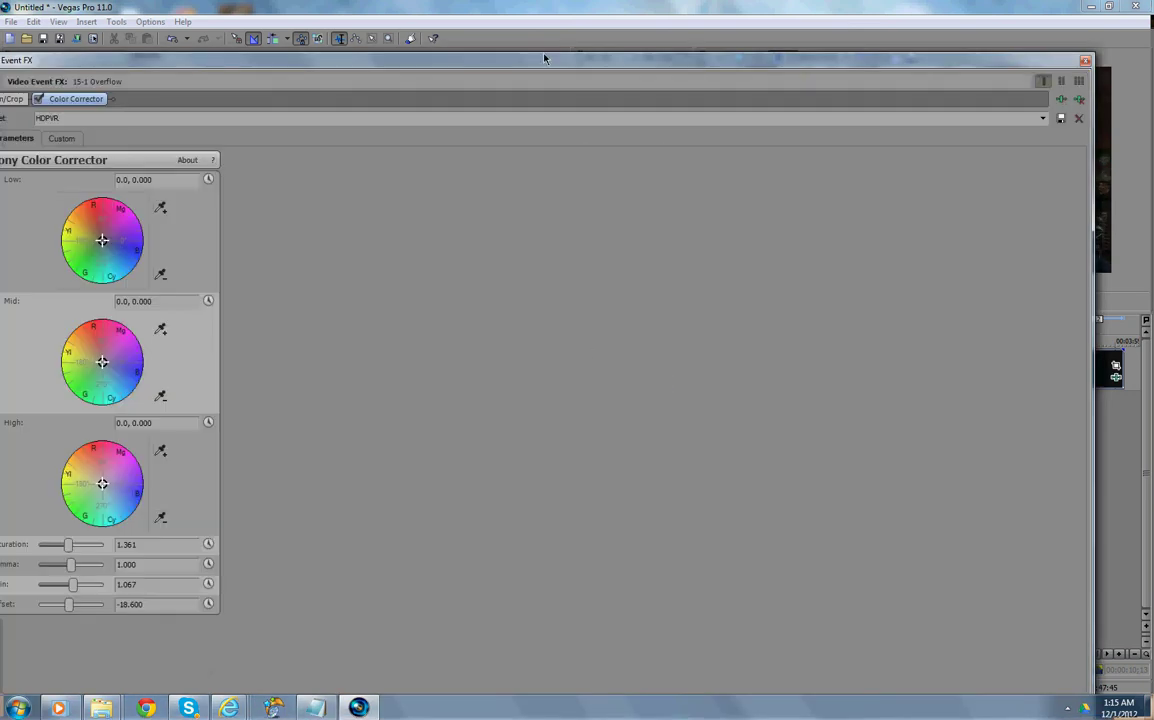
# - Reposition the effect settings window and toggle the Color Corrector off and on to compare
pyautogui.moveTo(544, 58); pyautogui.dragTo(617, 285)
pyautogui.moveTo(1126, 420); pyautogui.dragTo(724, 420)
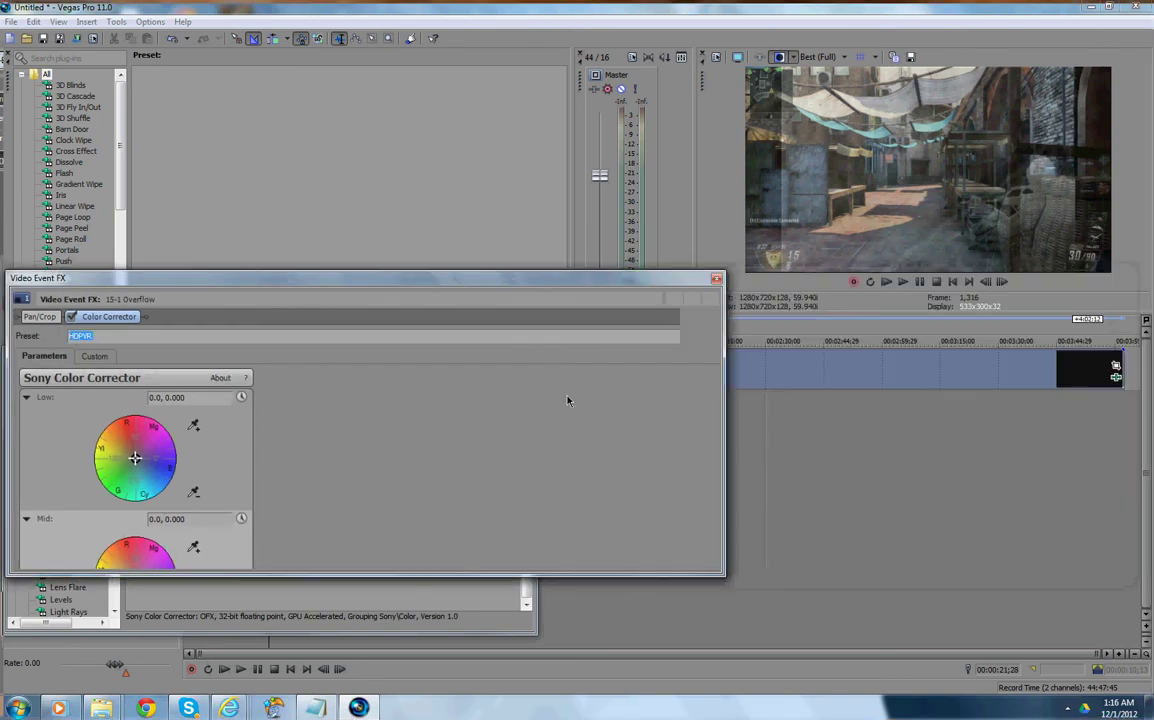
pyautogui.moveTo(278, 284); pyautogui.dragTo(297, 199)
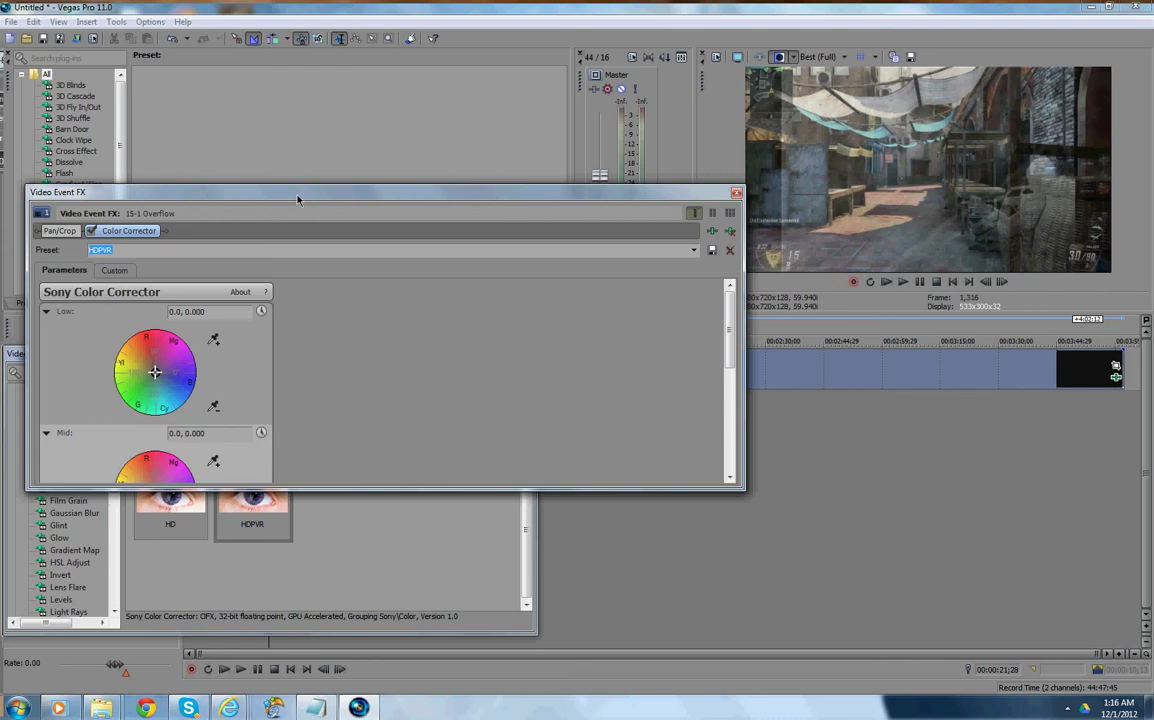
pyautogui.click(91, 231)
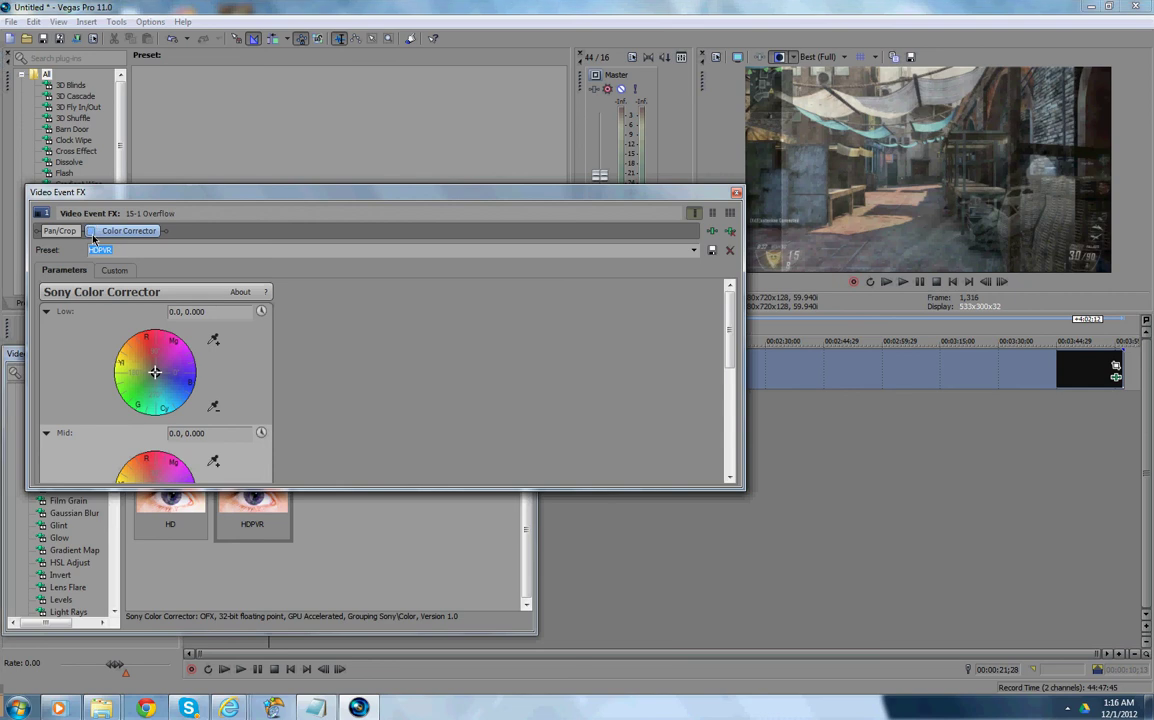
pyautogui.click(93, 236)
pyautogui.click(380, 551)
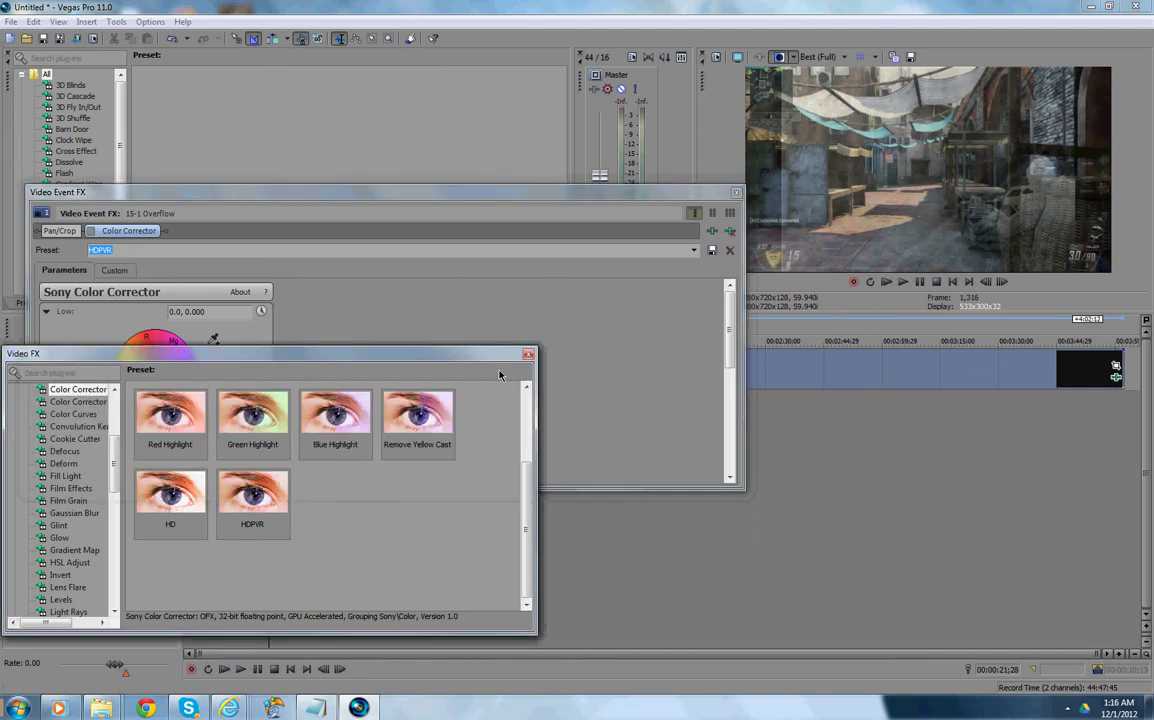
pyautogui.click(528, 354)
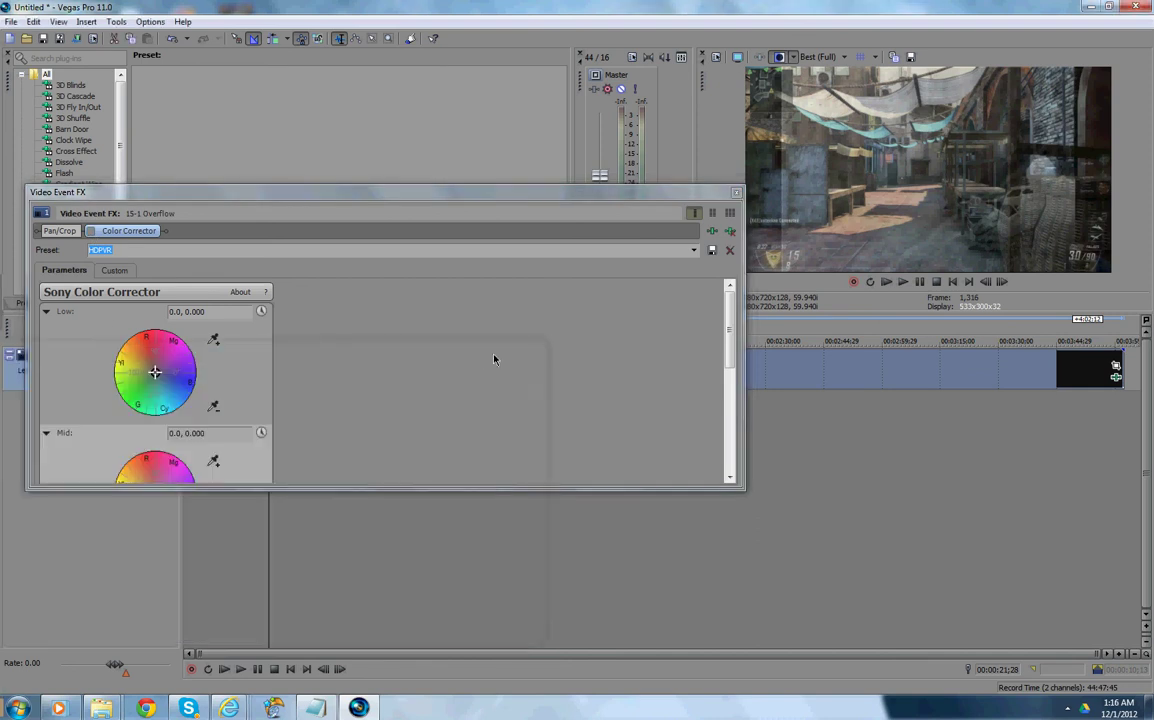
# - Preview the correction at 00:00:45;03, 00:02:53;19 and 00:03:14;17, then enlarge and close the FX window
pyautogui.click(360, 560)
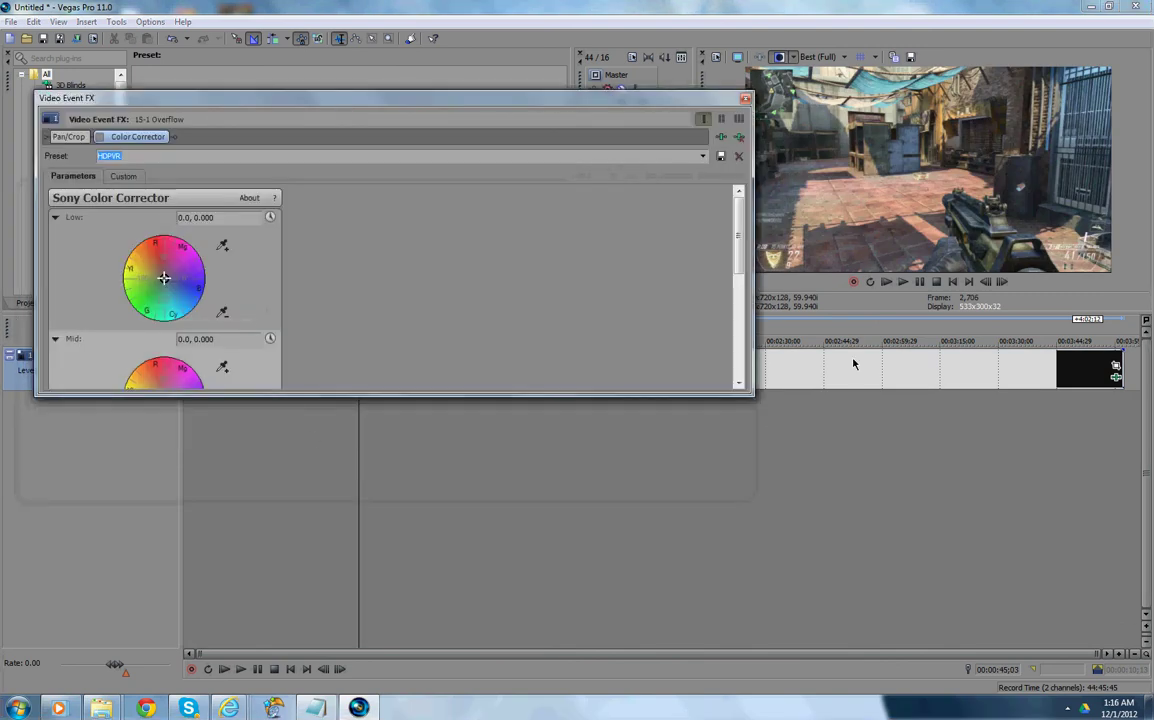
pyautogui.click(857, 420)
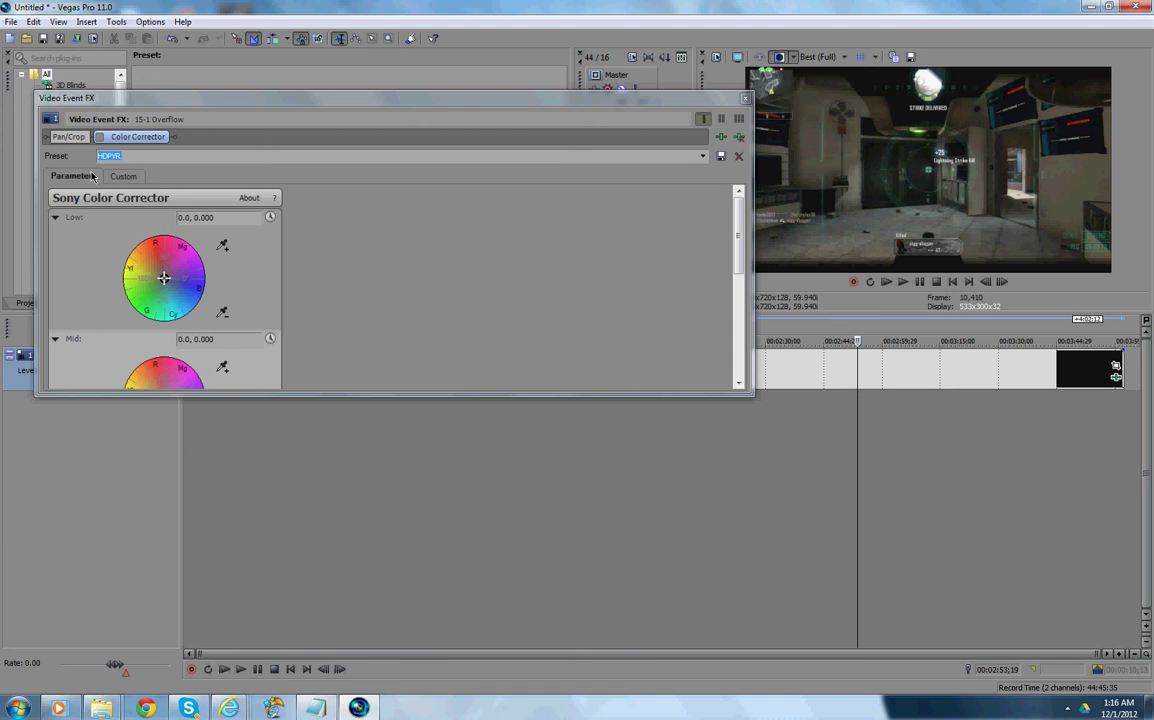
pyautogui.click(103, 137)
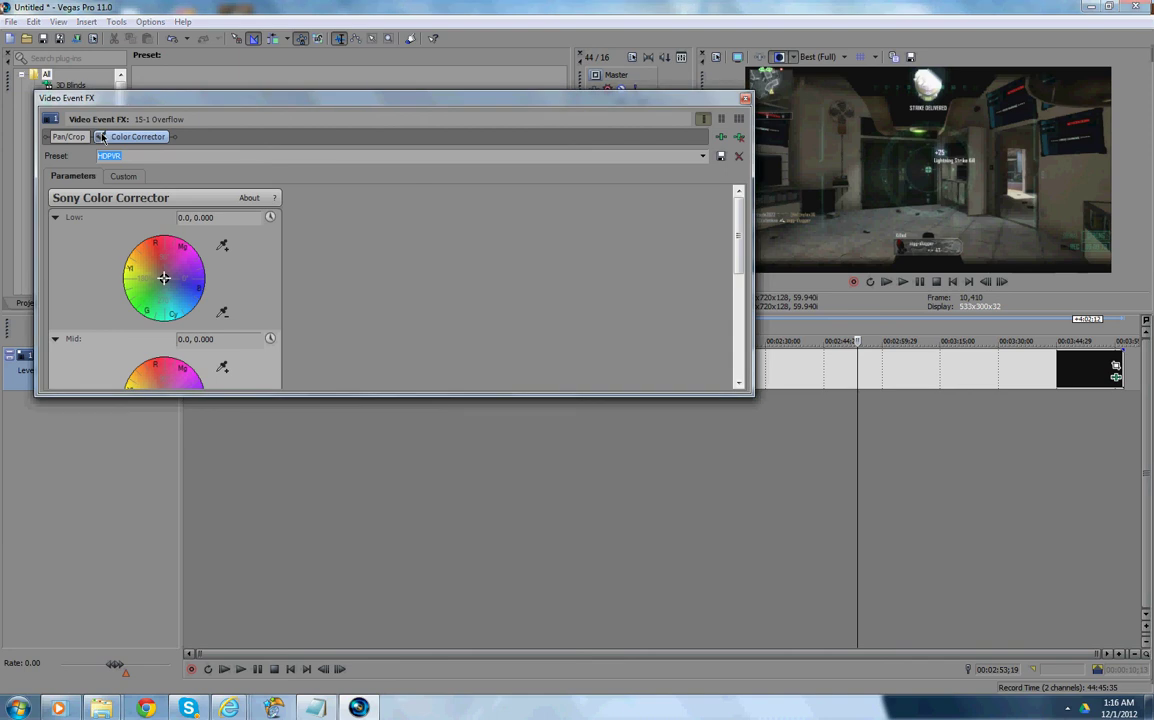
pyautogui.click(940, 358)
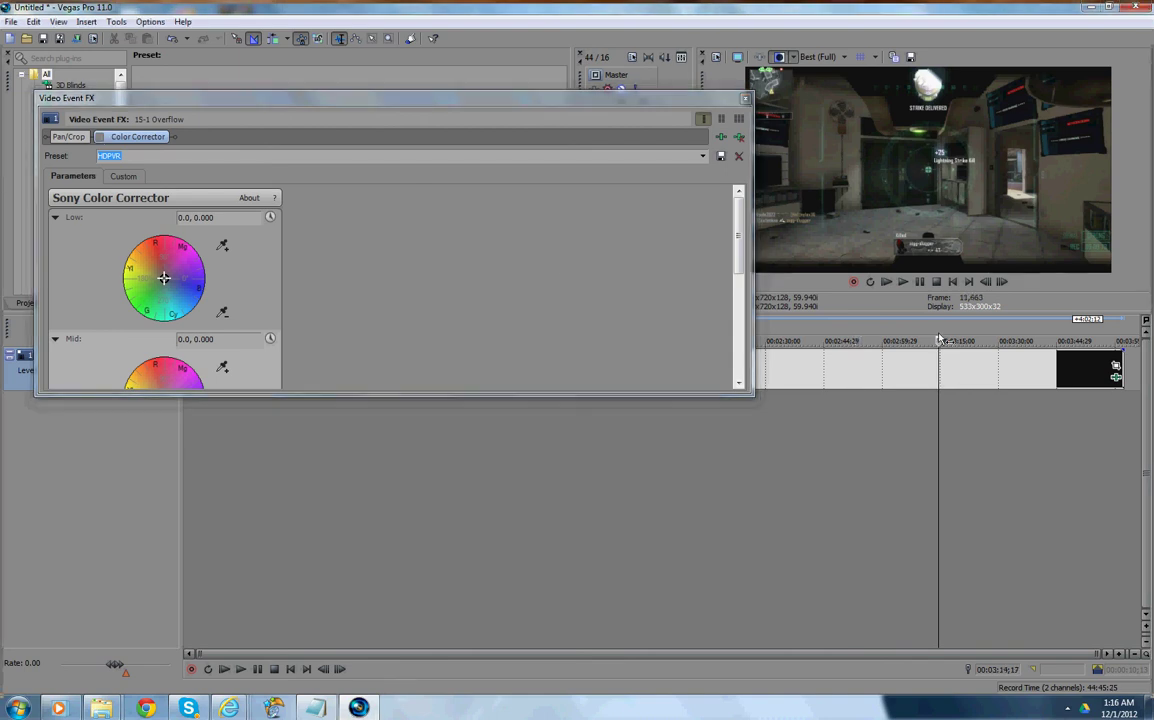
pyautogui.click(101, 143)
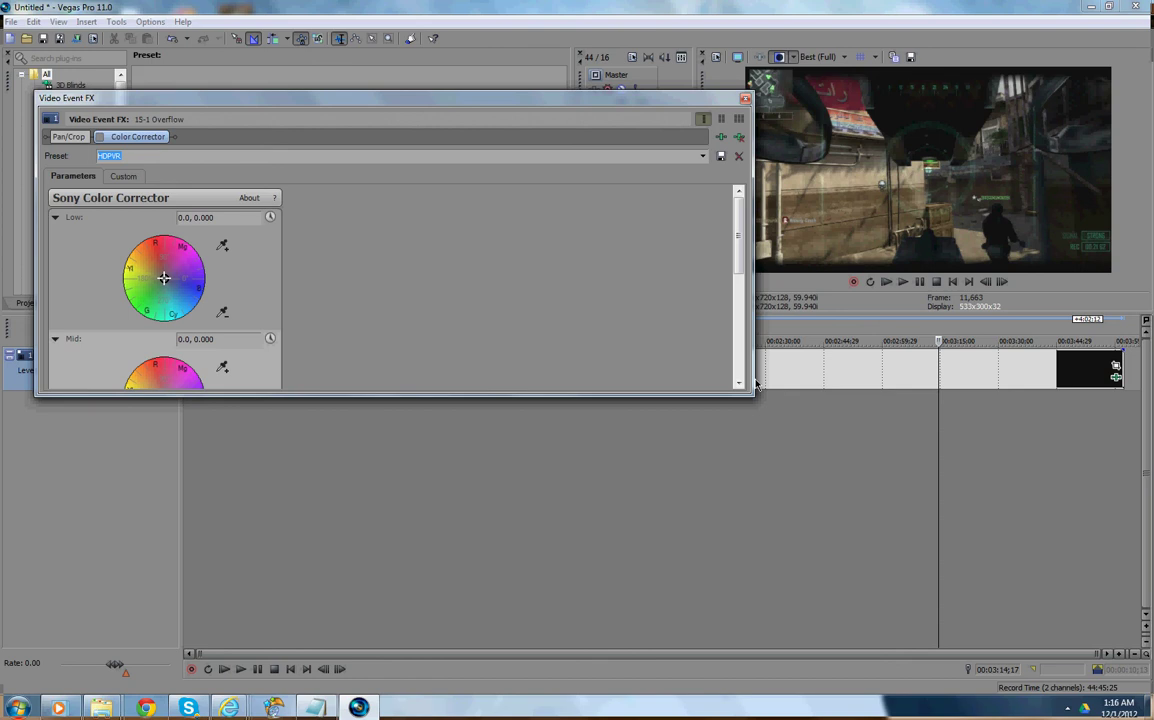
pyautogui.moveTo(751, 396); pyautogui.dragTo(1007, 396)
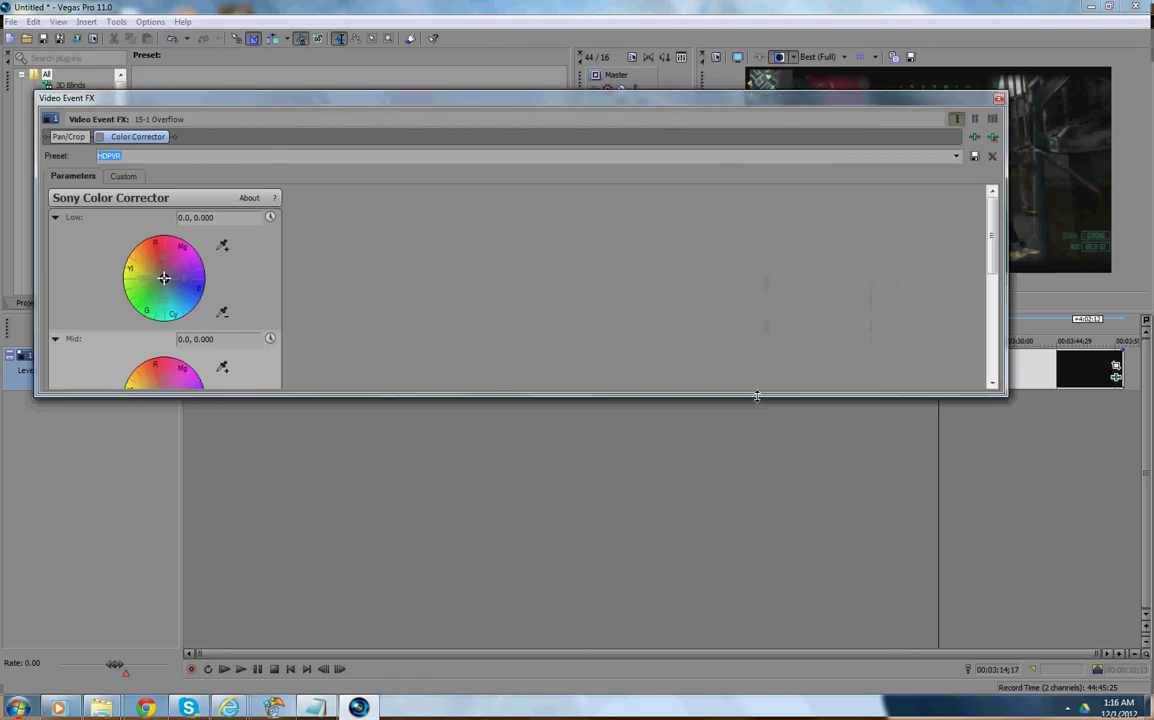
pyautogui.moveTo(756, 396); pyautogui.dragTo(755, 620)
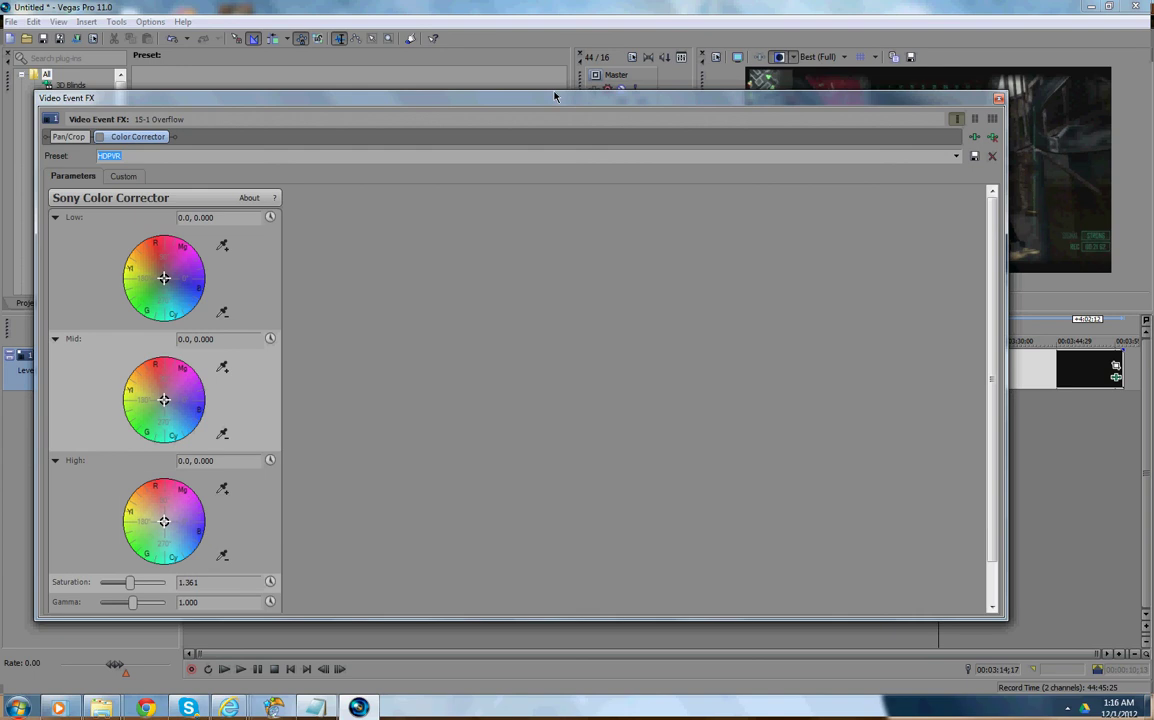
pyautogui.moveTo(502, 93); pyautogui.dragTo(553, 23)
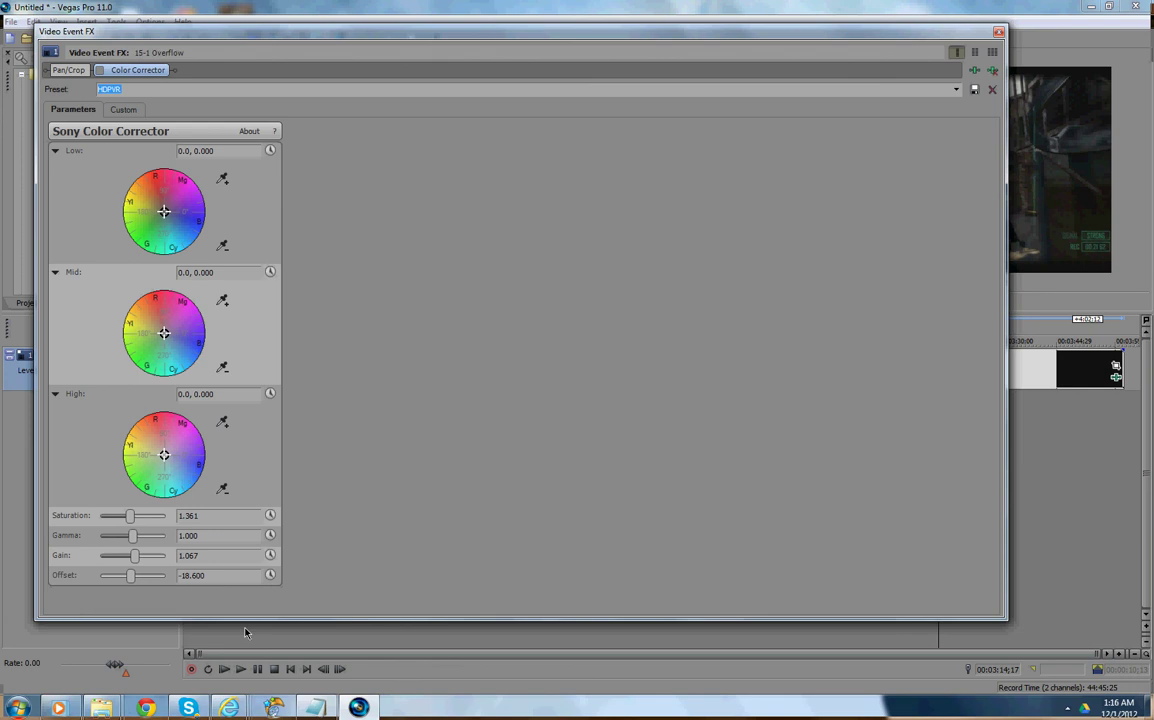
pyautogui.click(998, 31)
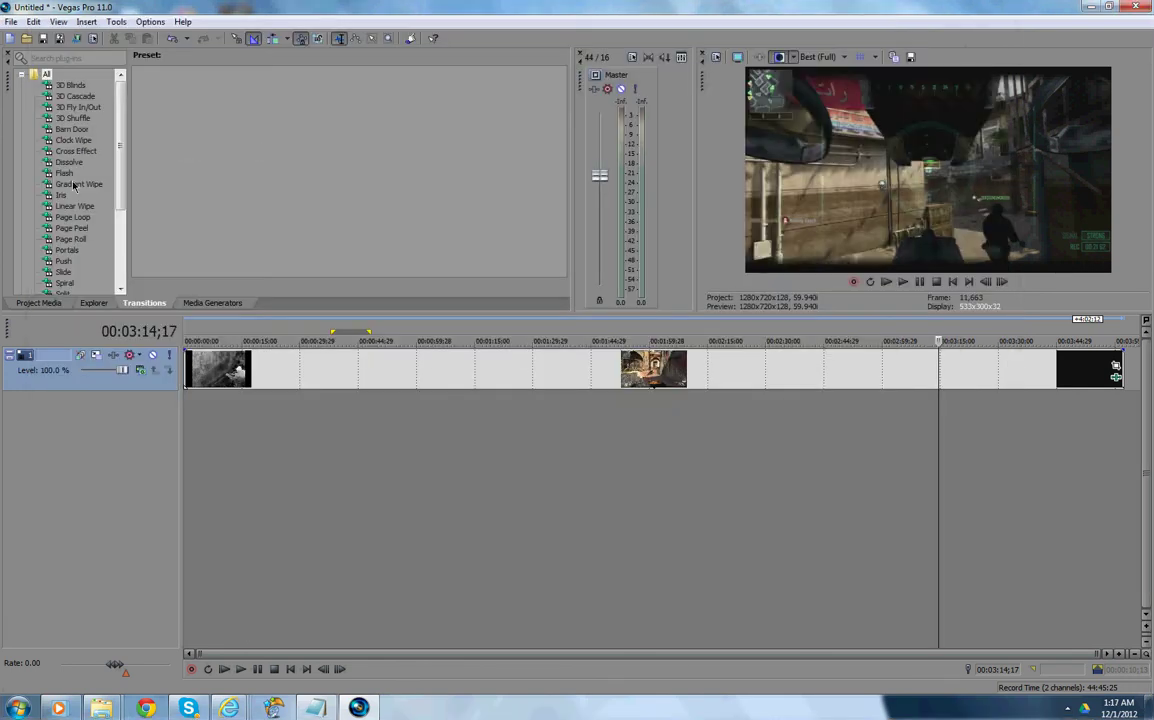
# - Open Video FX from the View menu and show the Color Corrector (Secondary) presets
pyautogui.scroll(-1, 115, 218)
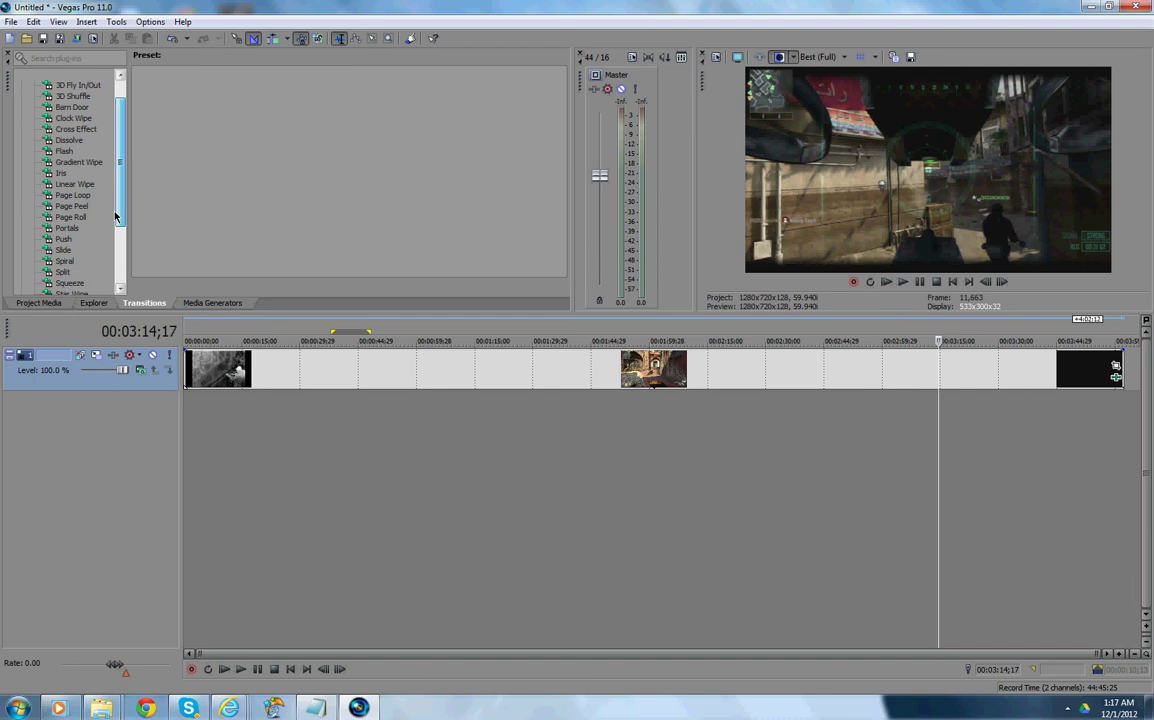
pyautogui.click(58, 21)
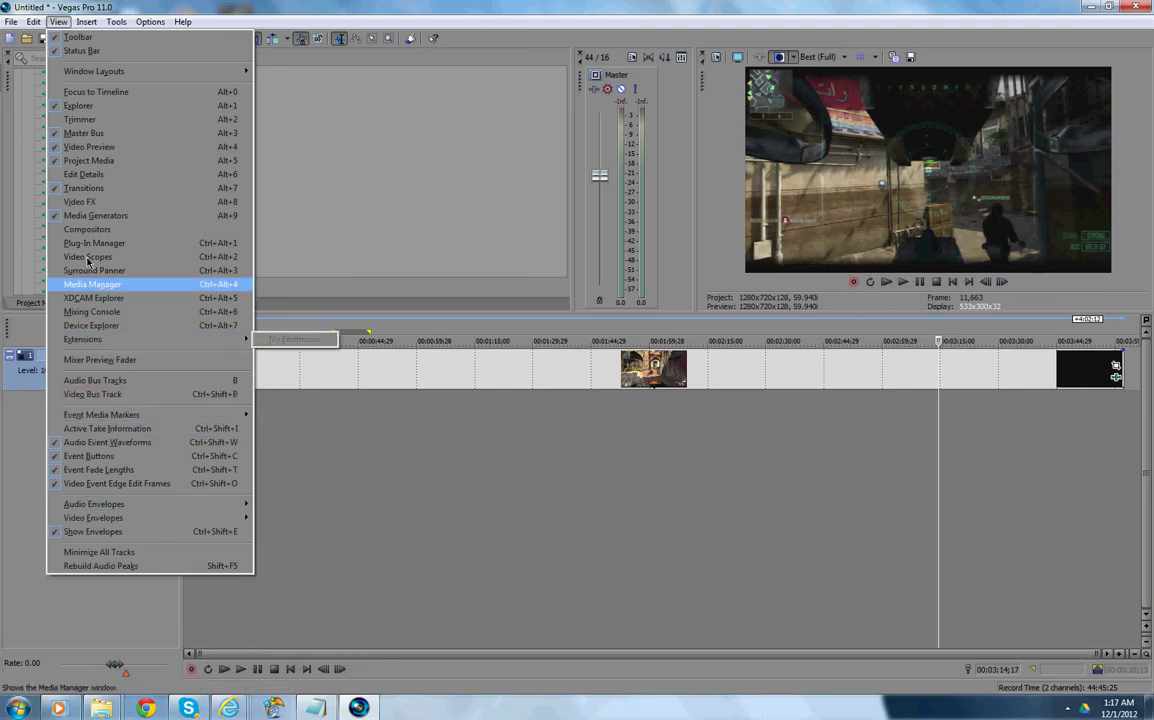
pyautogui.click(86, 200)
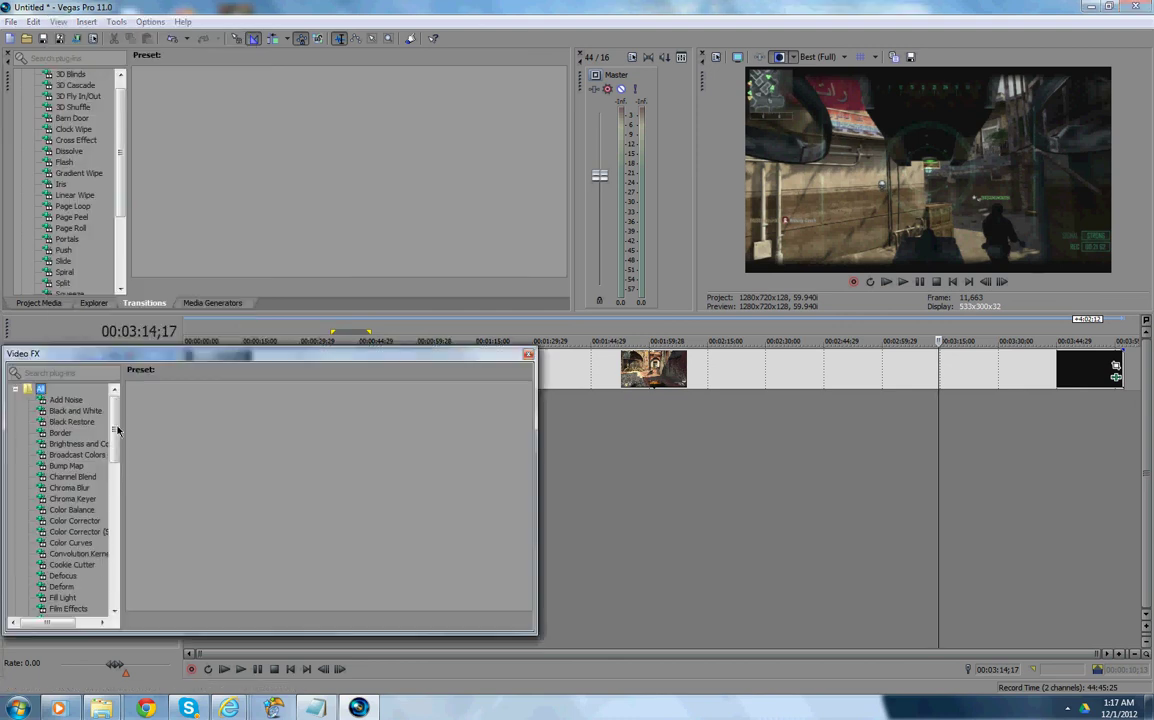
pyautogui.scroll(-2, 116, 457)
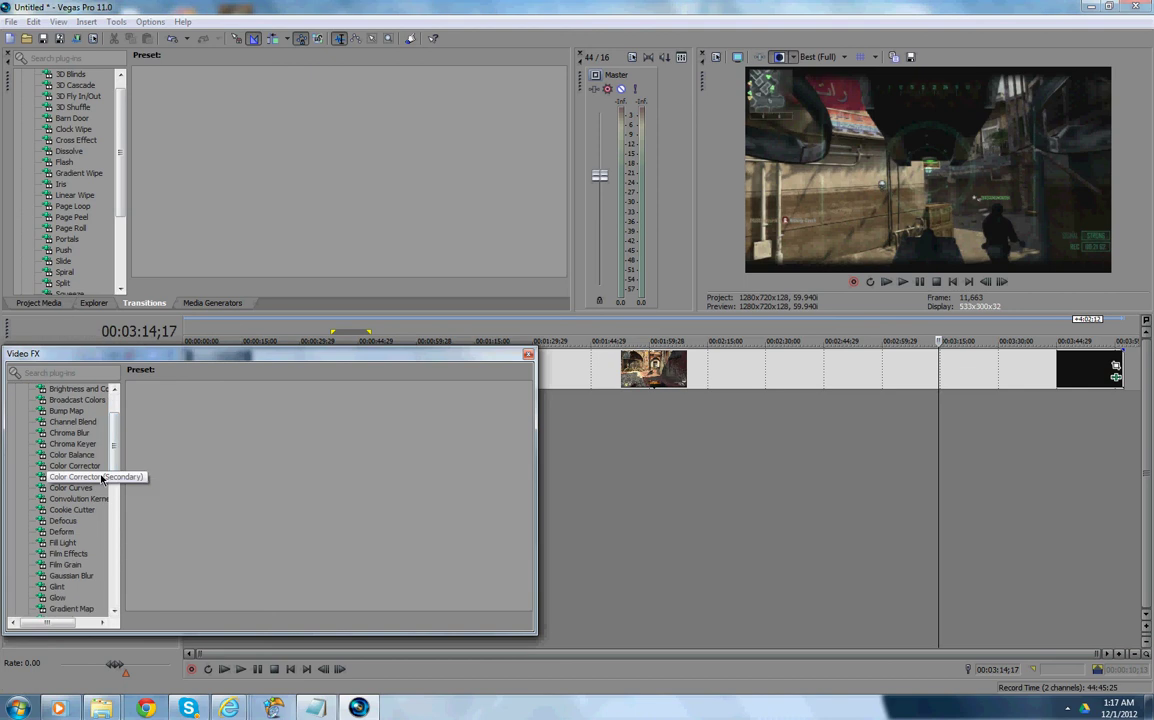
pyautogui.click(101, 478)
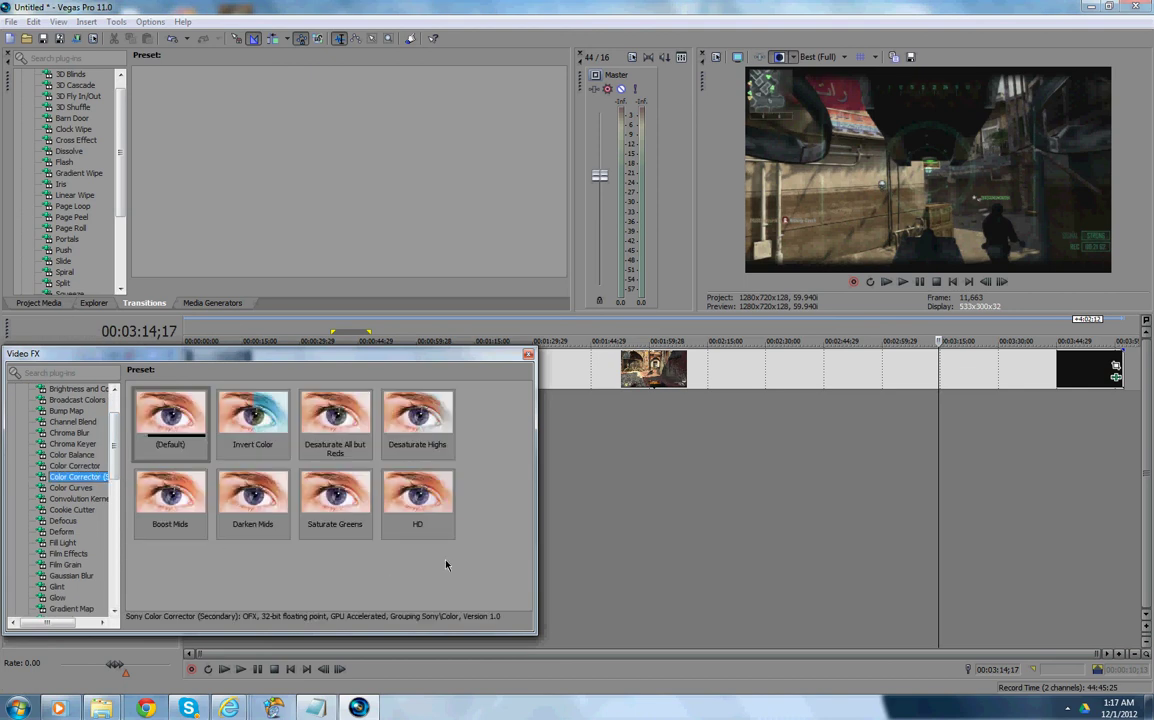
# - Apply the HD Color Corrector (Secondary) preset to the clip and toggle the Color Corrector to compare
pyautogui.moveTo(418, 495); pyautogui.dragTo(662, 384)
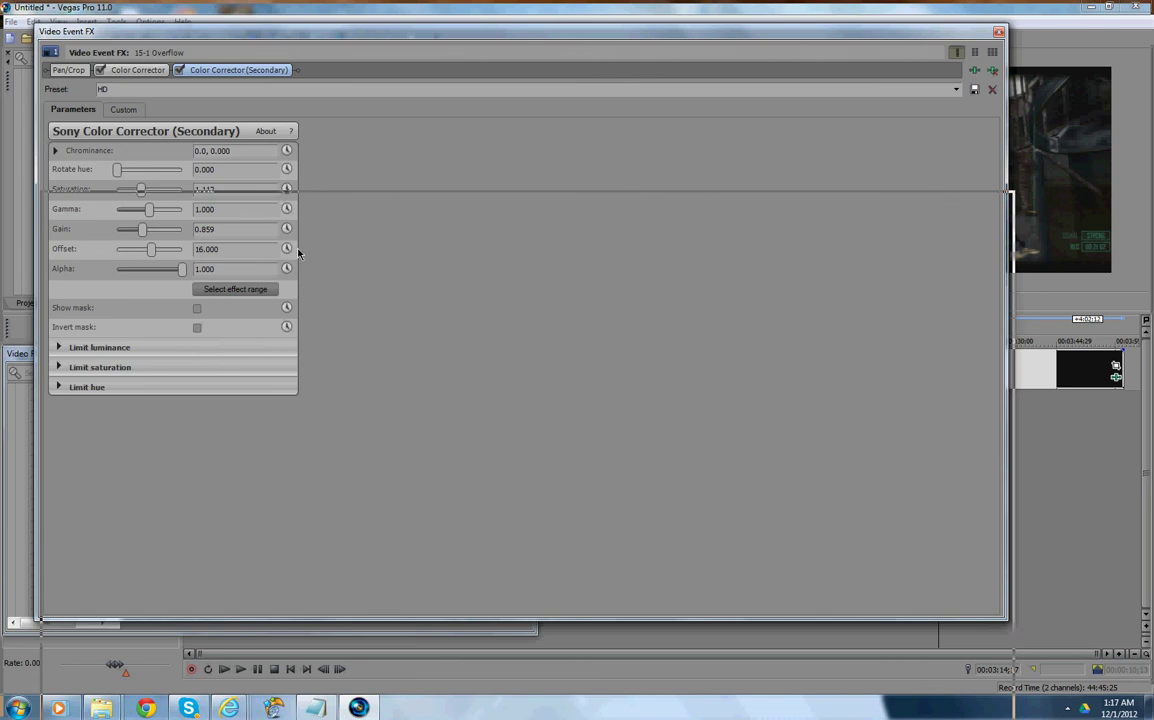
pyautogui.moveTo(295, 37); pyautogui.dragTo(298, 253)
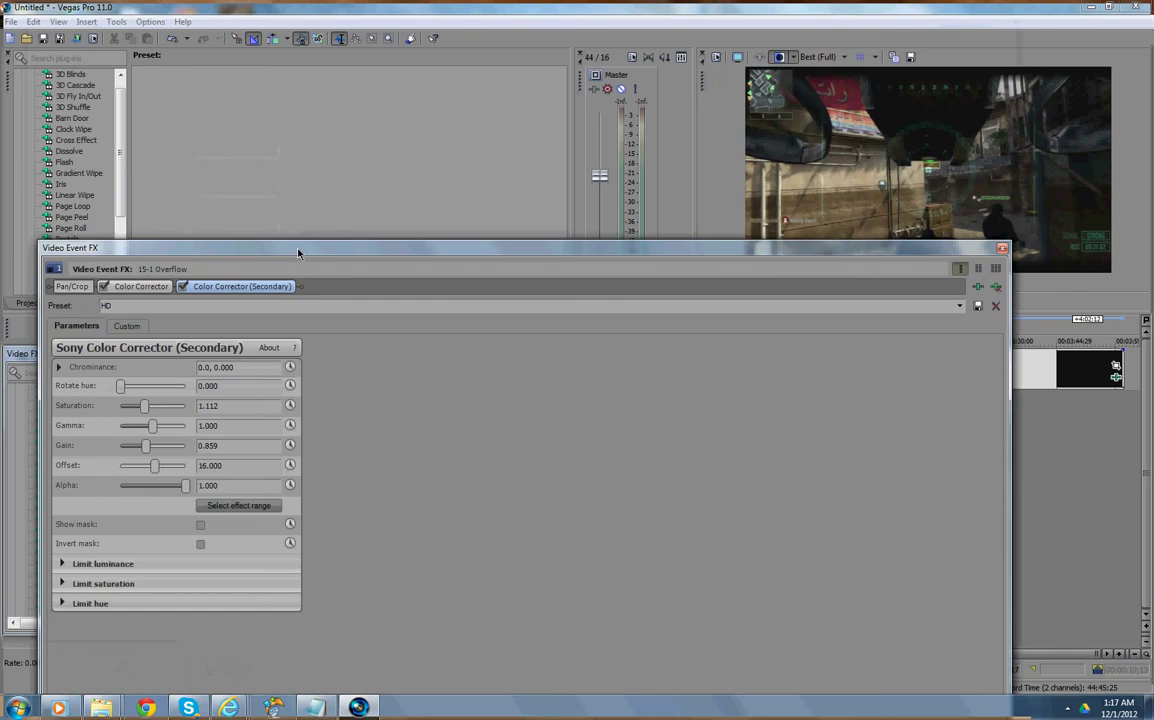
pyautogui.click(103, 287)
pyautogui.click(103, 287)
pyautogui.click(103, 287)
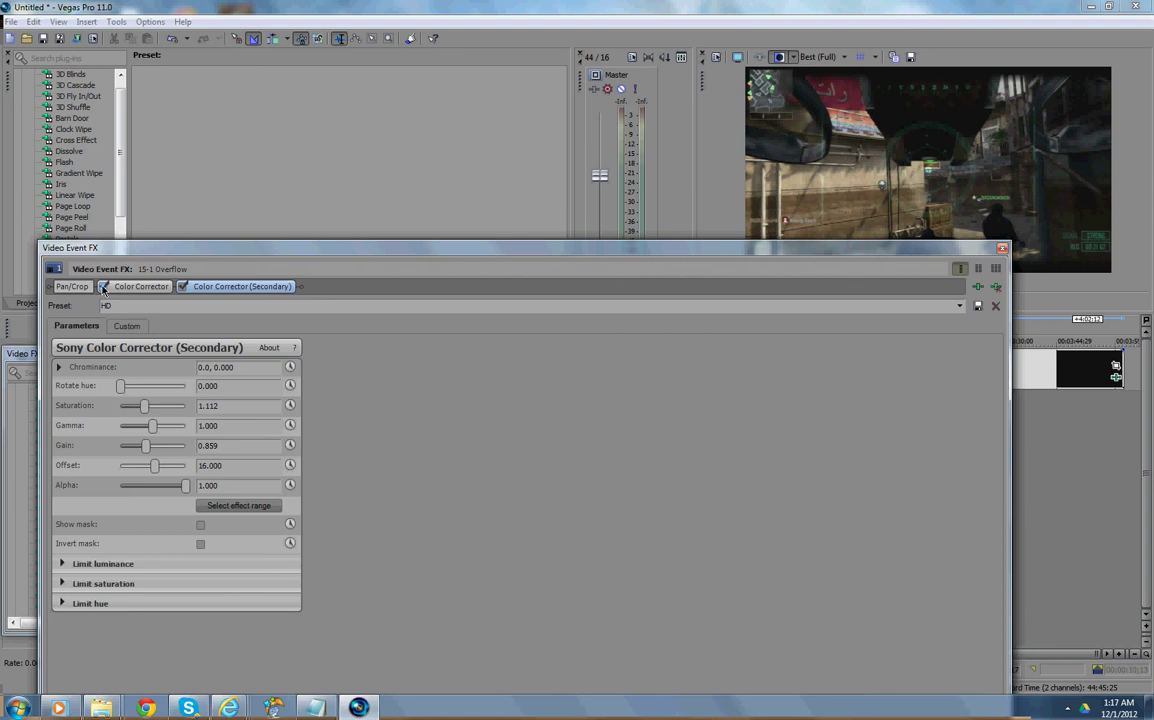
# - Toggle Color Corrector (Secondary) and Color Corrector for comparison, then close Video Event FX
pyautogui.click(182, 287)
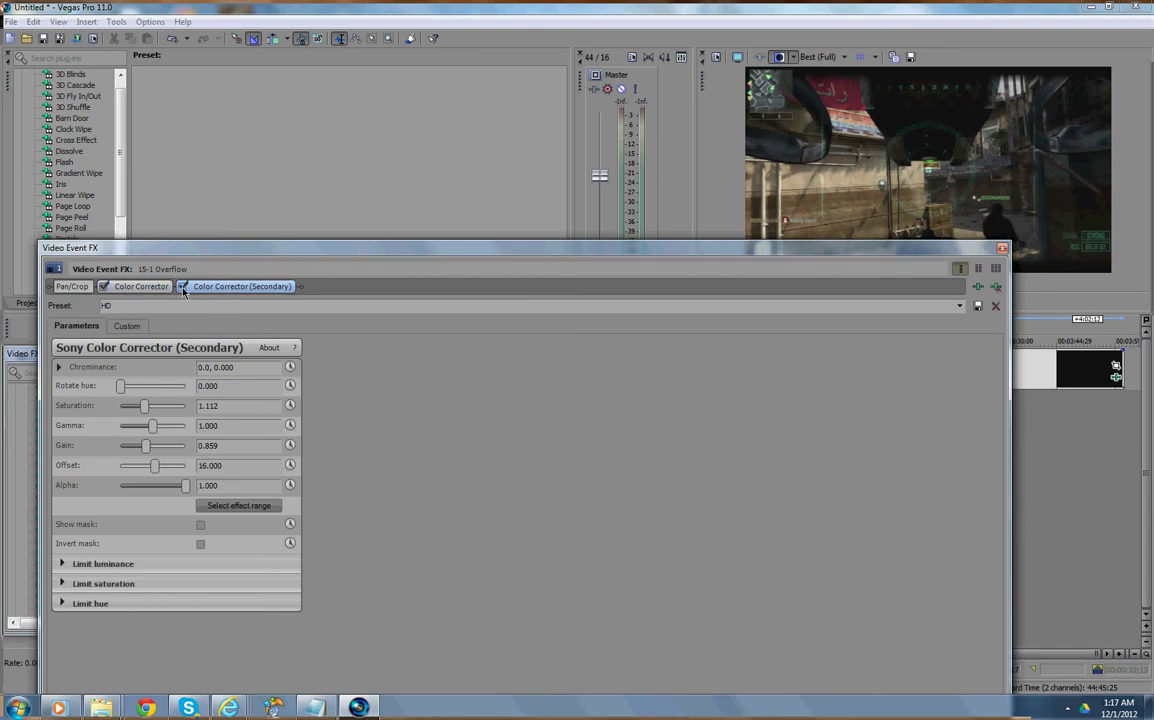
pyautogui.click(182, 287)
pyautogui.click(103, 287)
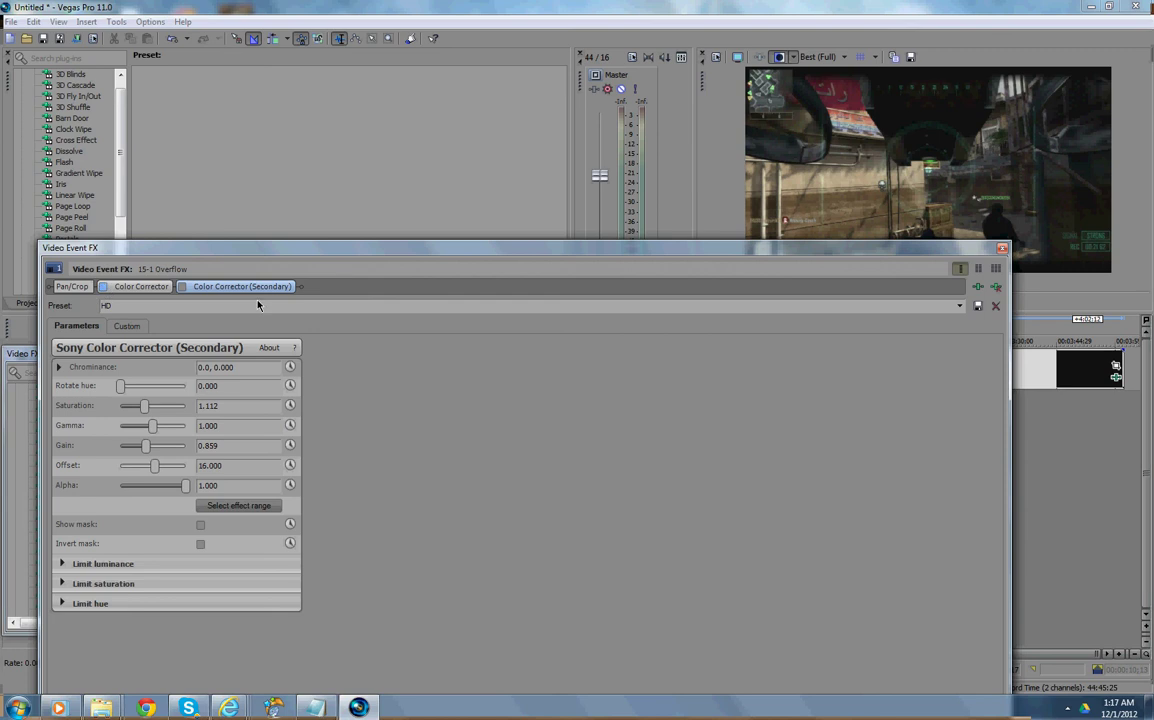
pyautogui.click(1004, 249)
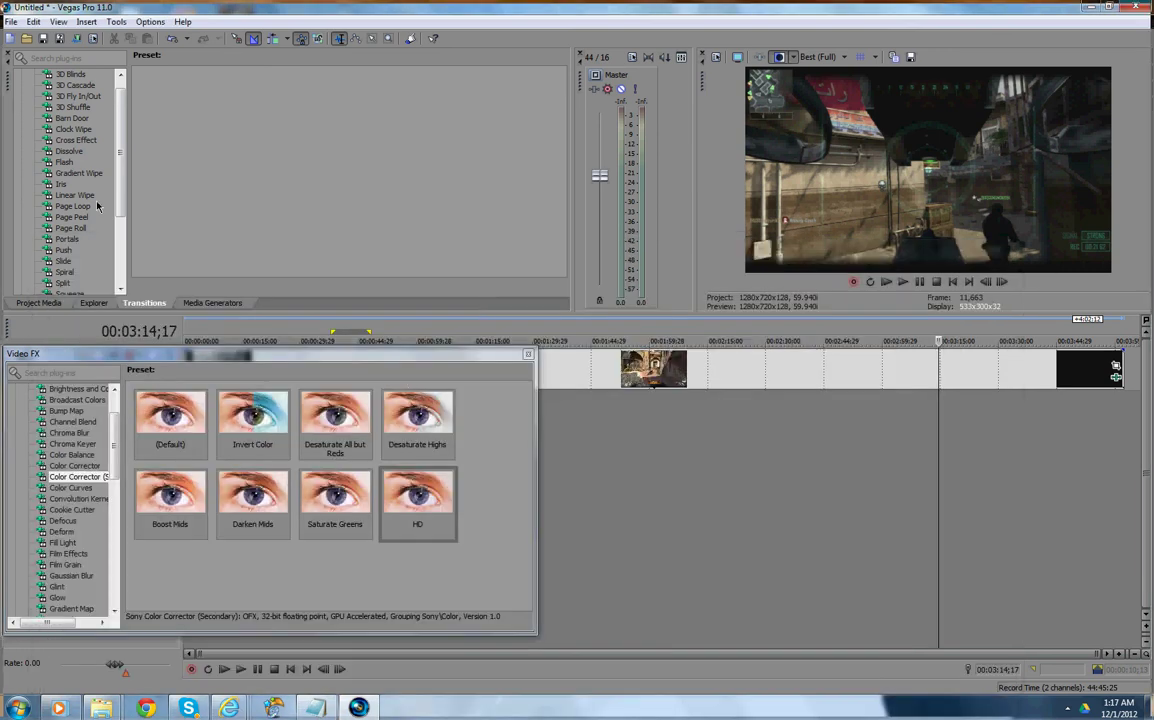
# - Scroll the Video FX plug-in list to view the Sharpen presets, then close the browser
pyautogui.moveTo(118, 178); pyautogui.dragTo(127, 247)
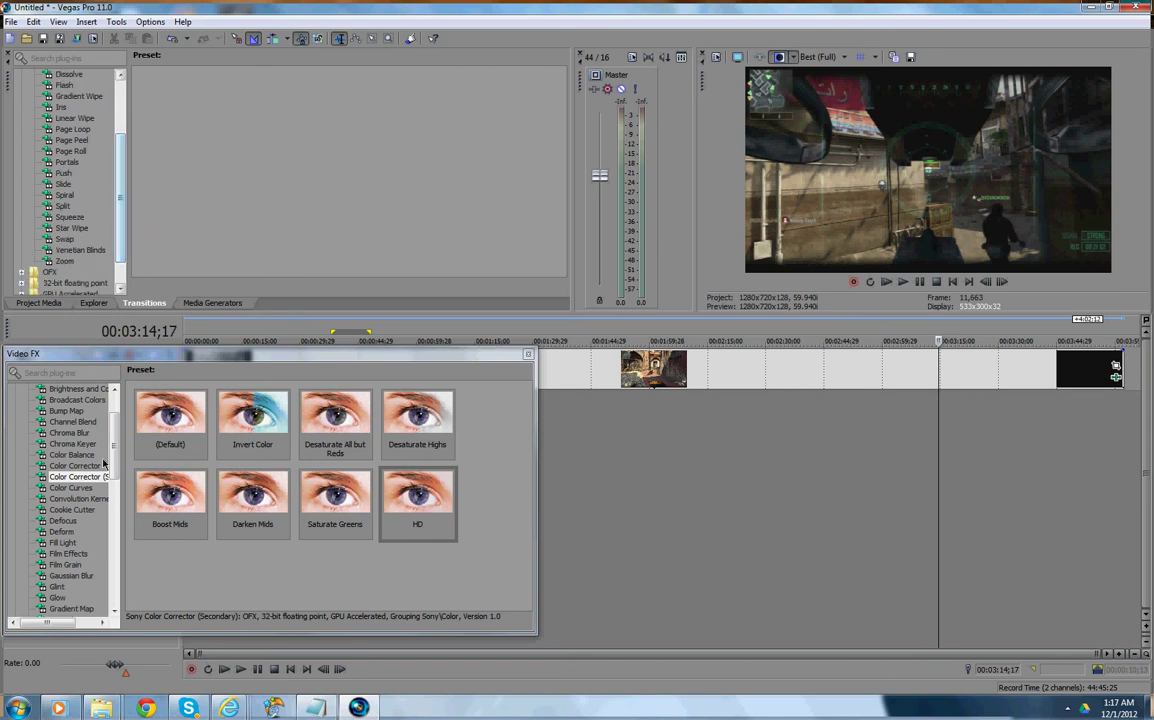
pyautogui.click(115, 463)
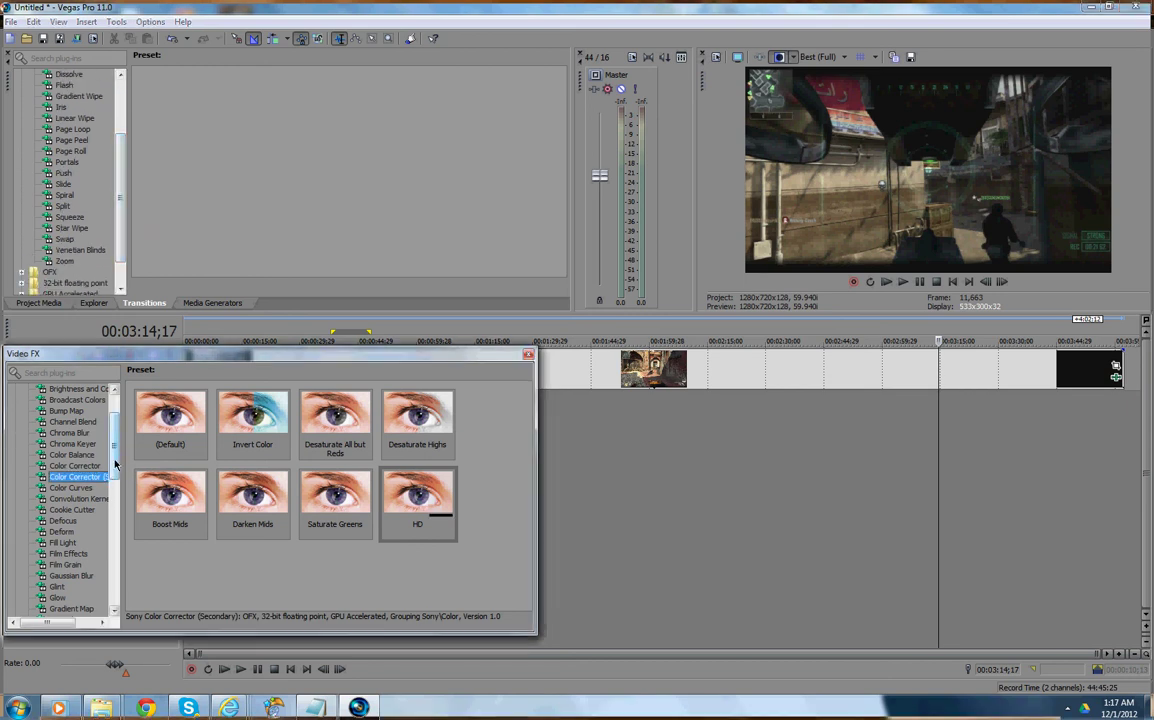
pyautogui.moveTo(115, 463); pyautogui.dragTo(97, 533)
pyautogui.click(66, 587)
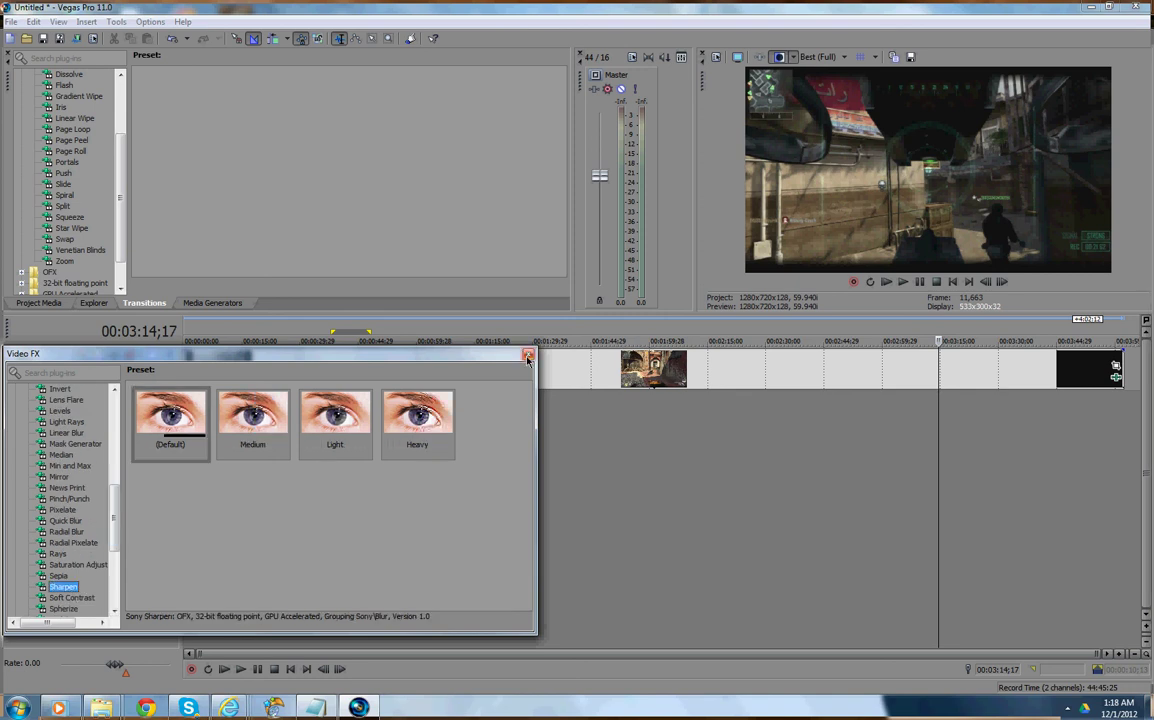
pyautogui.press('Escape')
# - Open Render As and expand the MainConcept AVC/AAC (*.mp4) template list
pyautogui.click(11, 21)
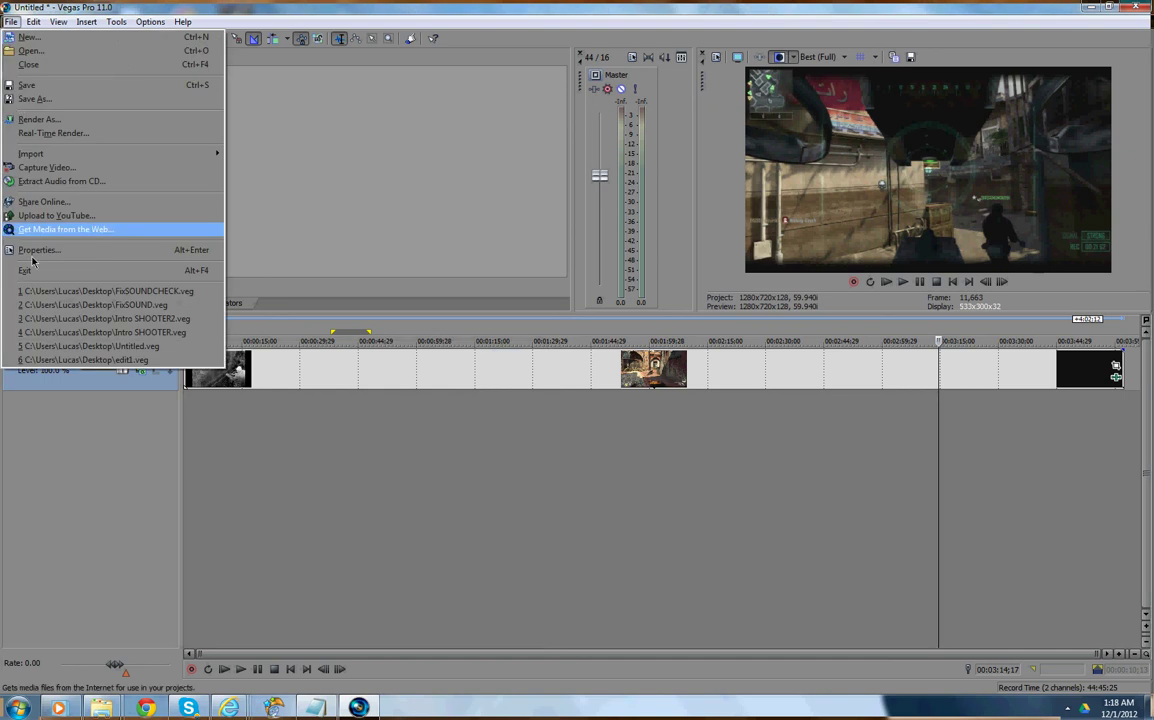
pyautogui.click(78, 119)
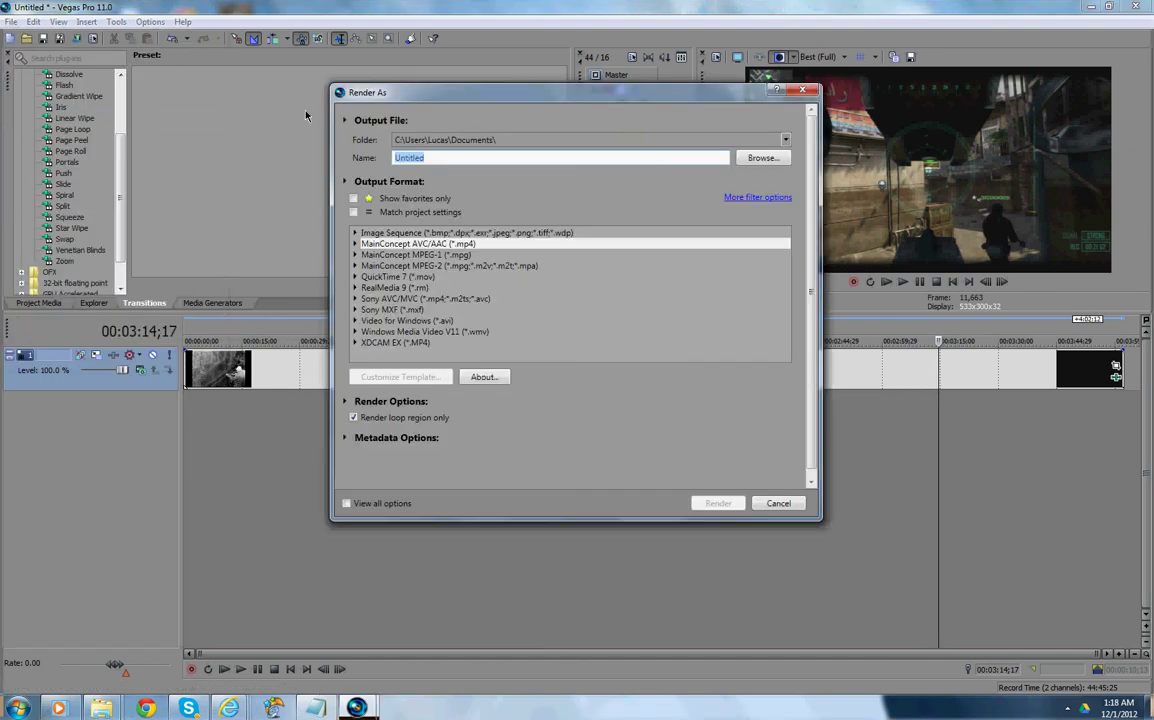
pyautogui.click(357, 245)
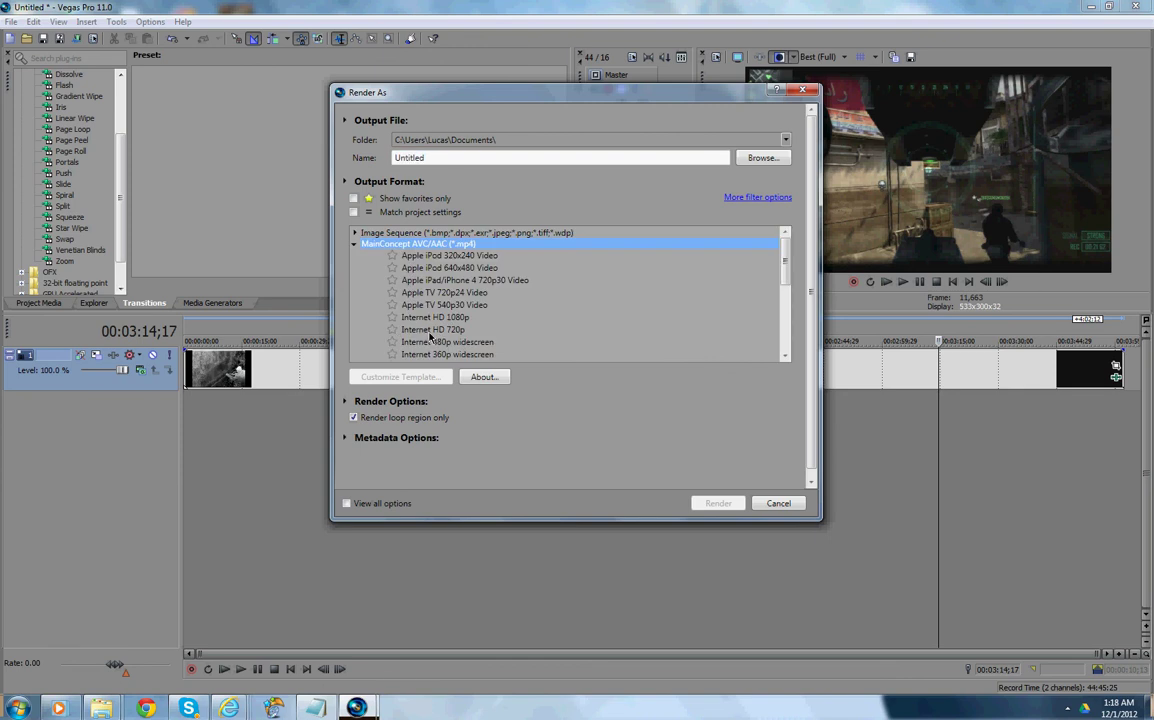
# - Compare the Internet HD 720p and 1080p templates, then select HD-PVR 2 (BEST)
pyautogui.click(432, 330)
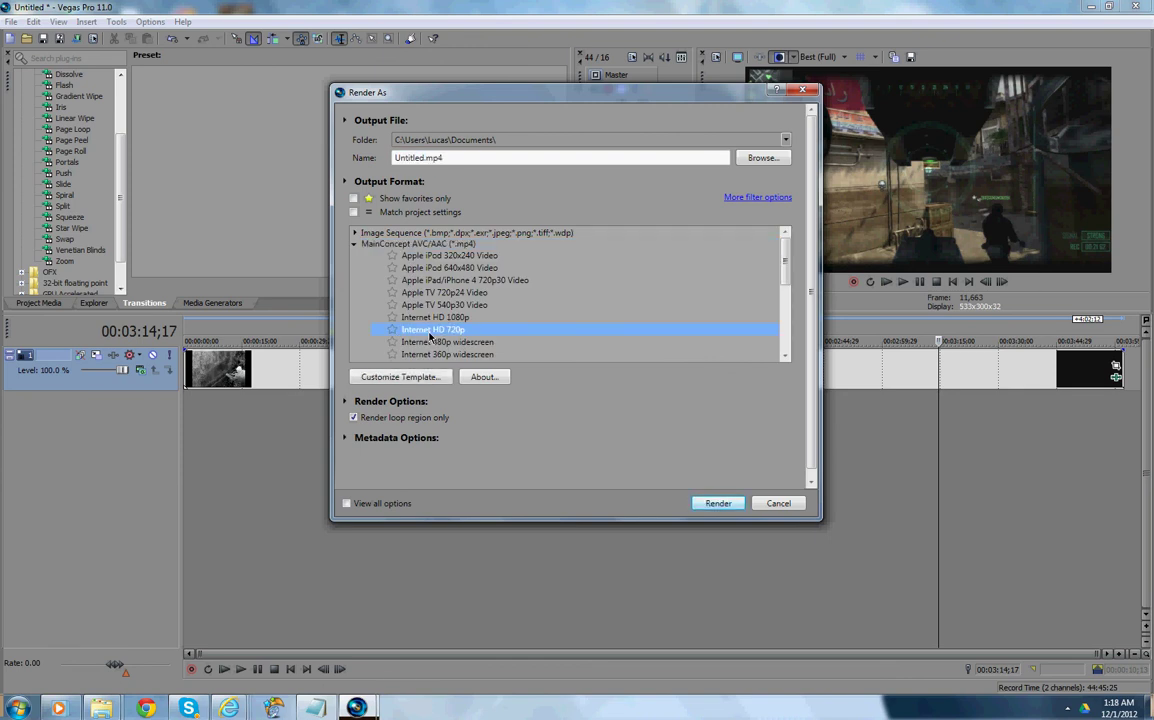
pyautogui.scroll(-1, 664, 315)
pyautogui.scroll(-1, 665, 314)
pyautogui.scroll(1, 665, 314)
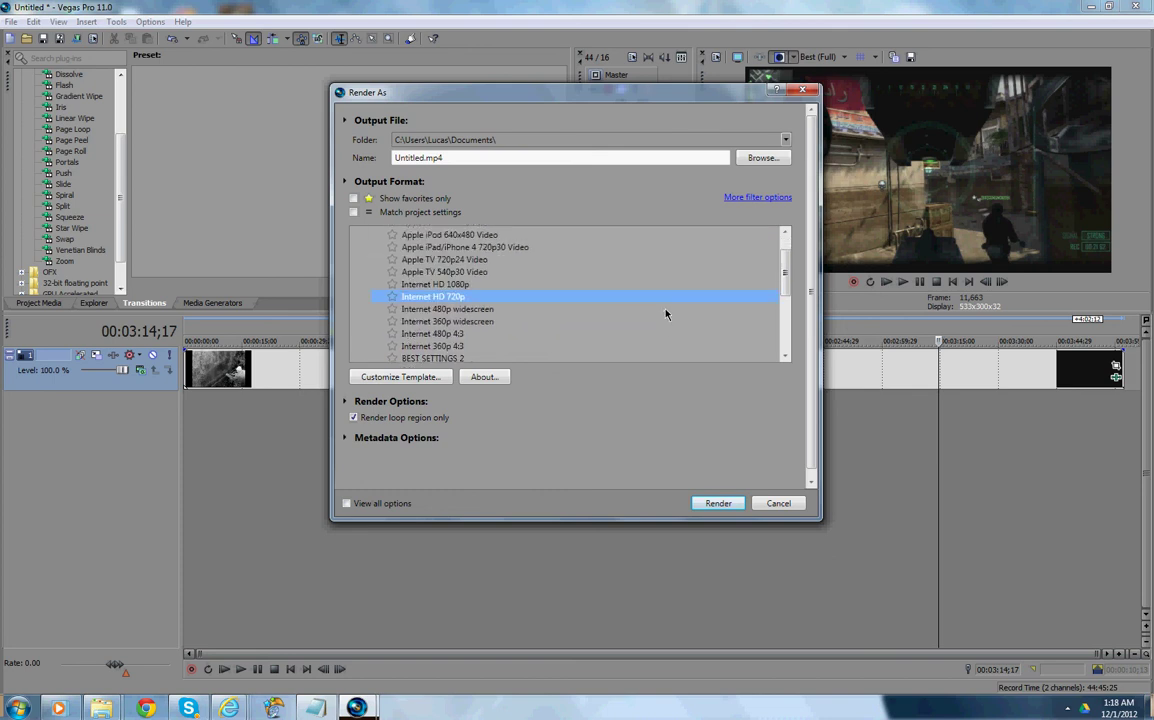
pyautogui.click(417, 288)
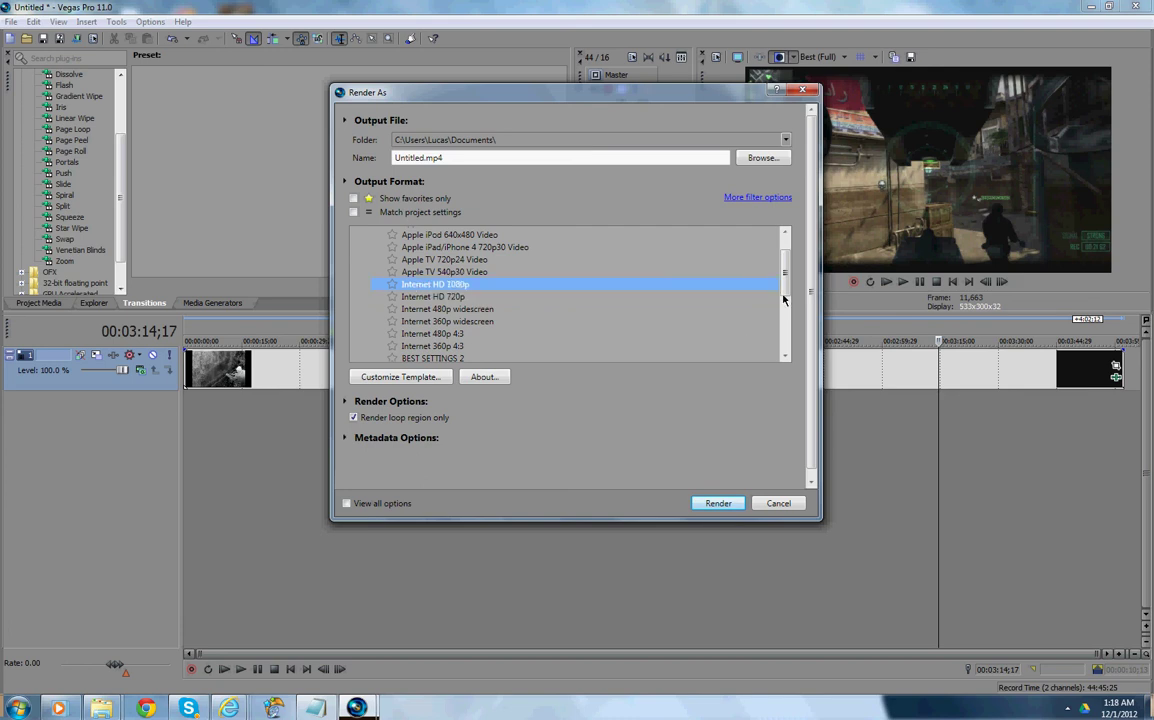
pyautogui.moveTo(785, 288); pyautogui.dragTo(785, 346)
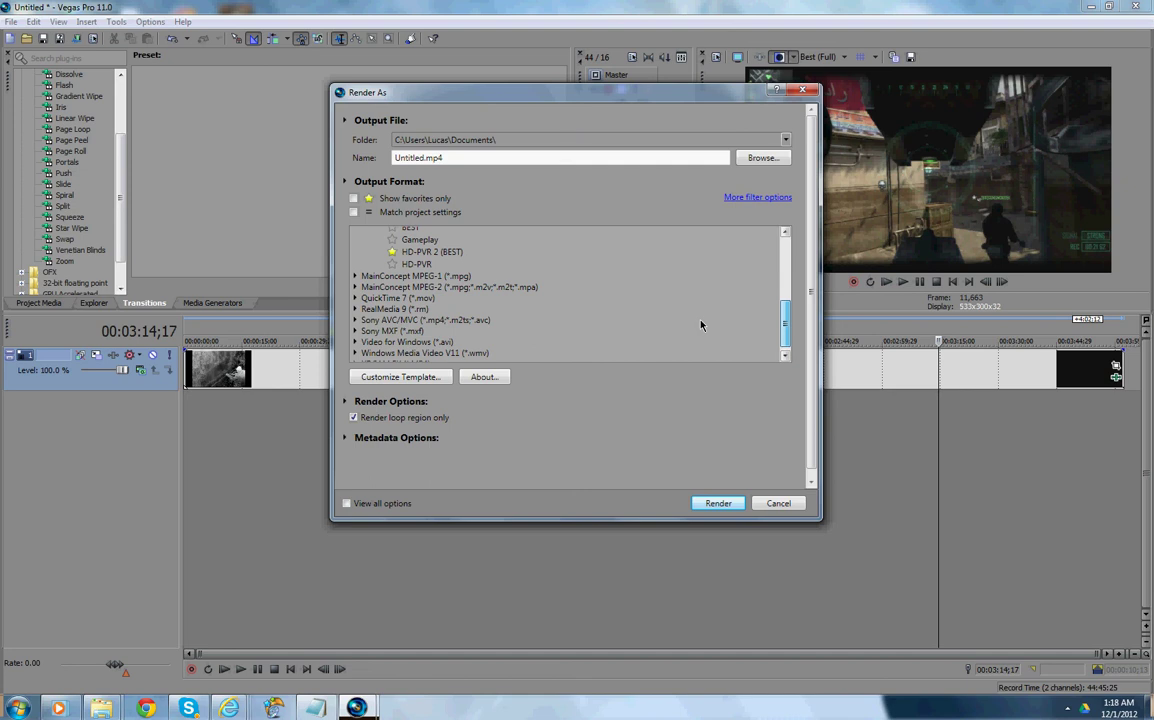
pyautogui.click(418, 254)
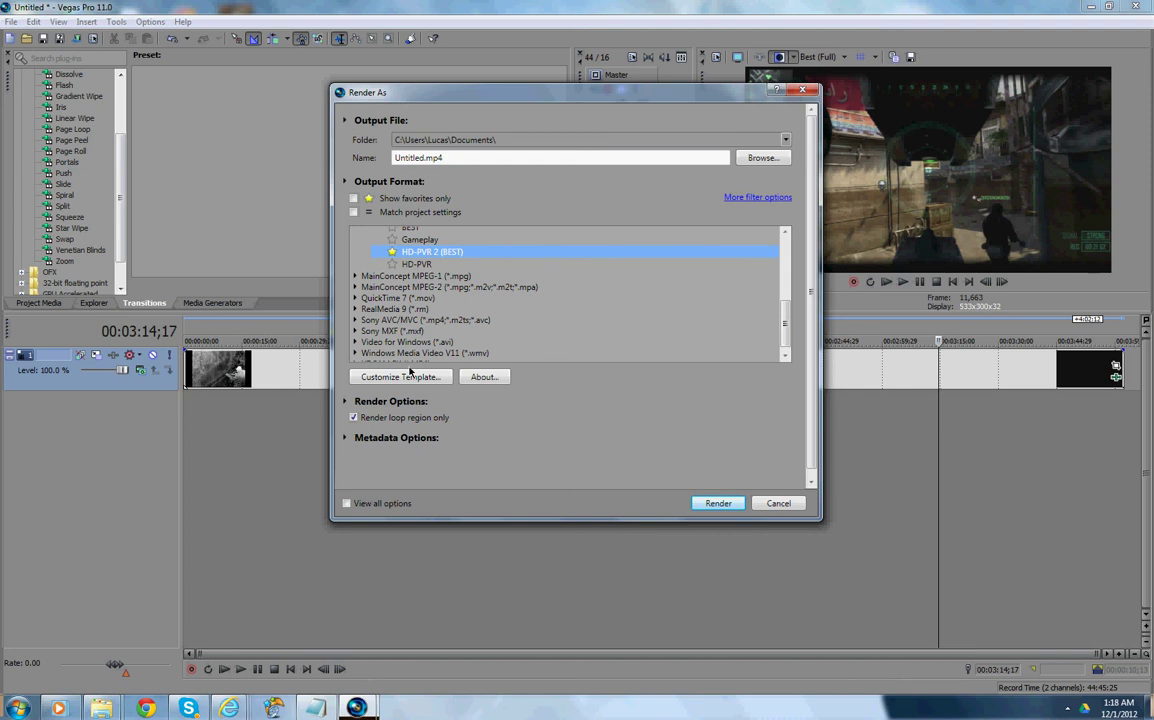
# - Review the template's video settings, keeping HD 1080p (1920x1080) frame size, and check the frame rate
pyautogui.click(401, 378)
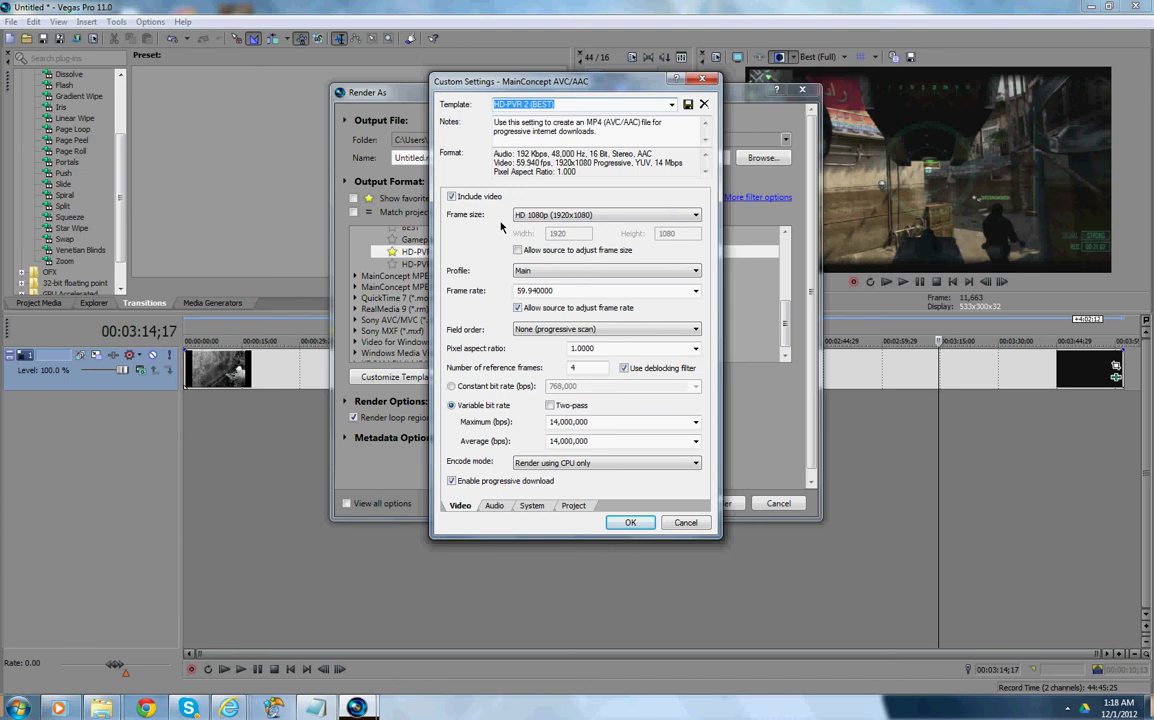
pyautogui.click(696, 329)
pyautogui.click(689, 219)
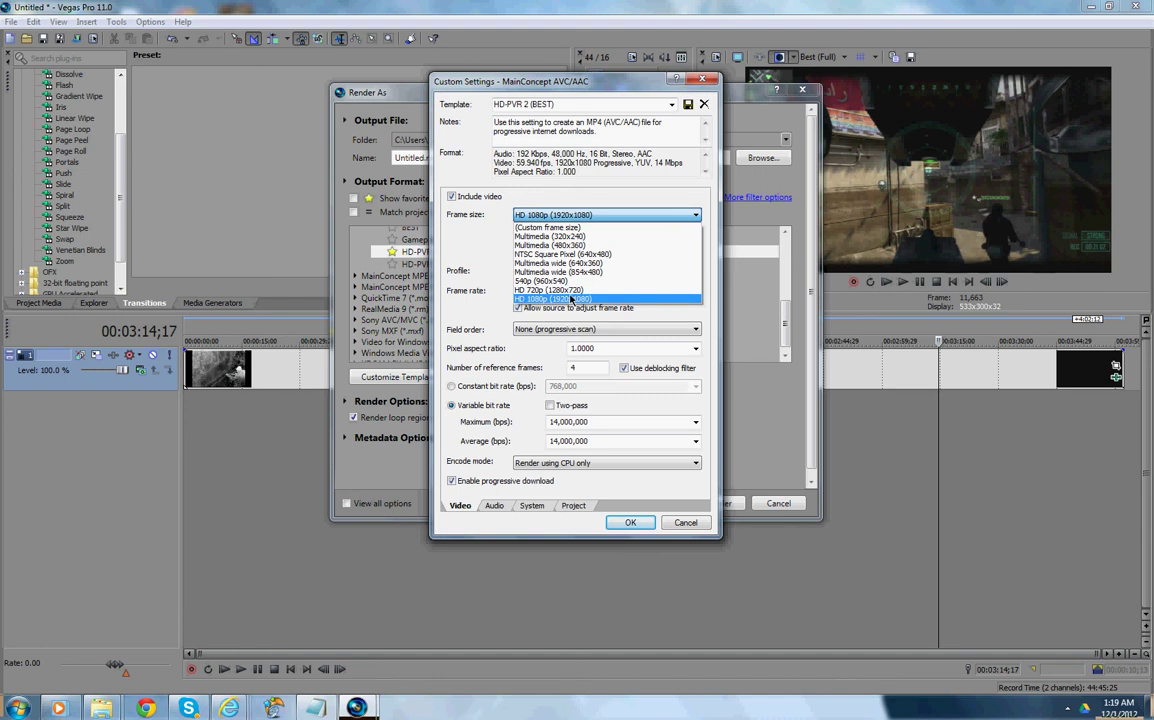
pyautogui.click(546, 300)
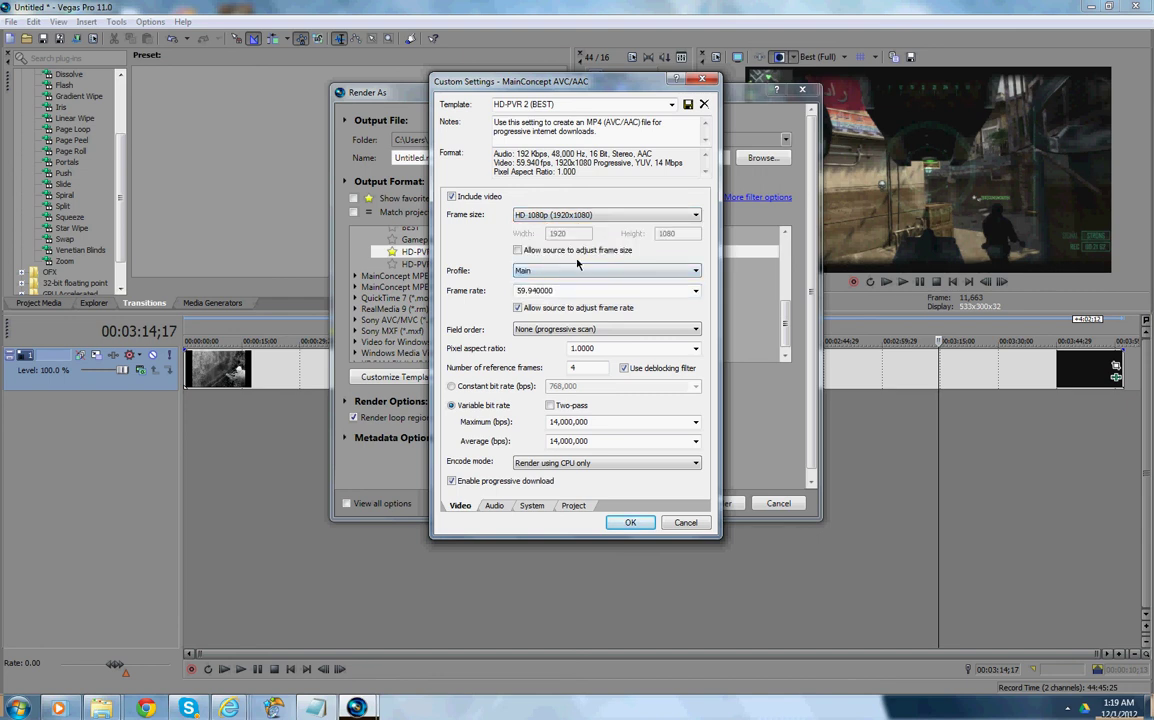
pyautogui.click(561, 290)
pyautogui.click(494, 506)
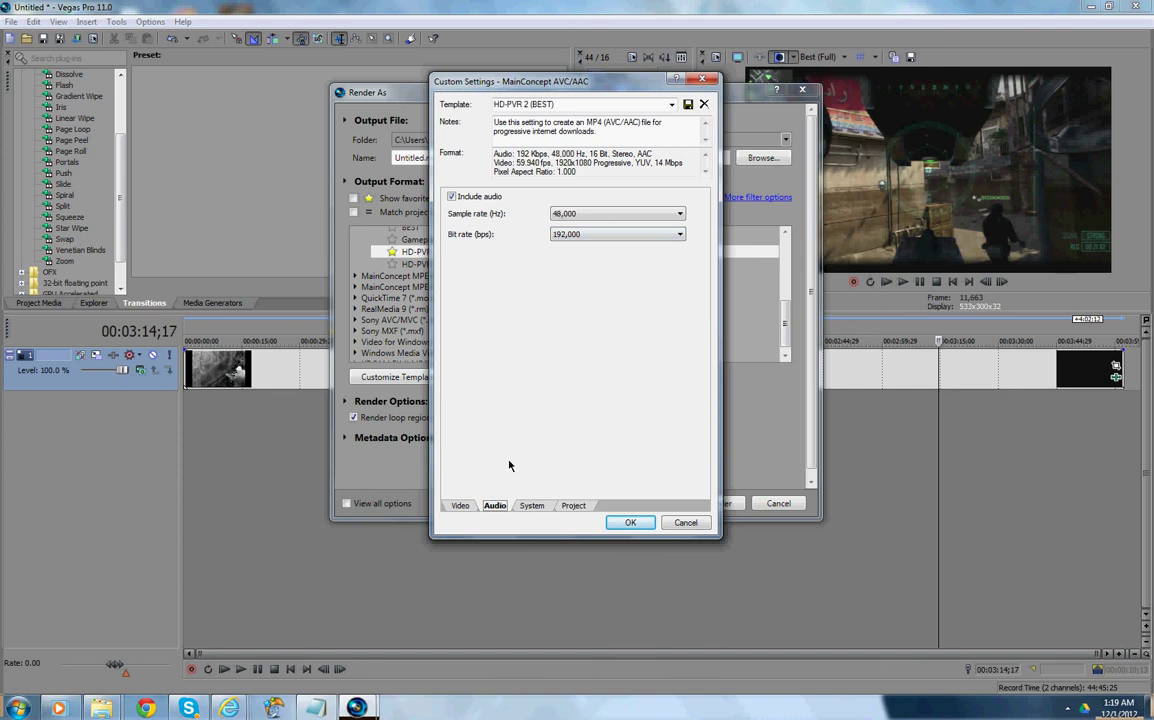
pyautogui.click(522, 506)
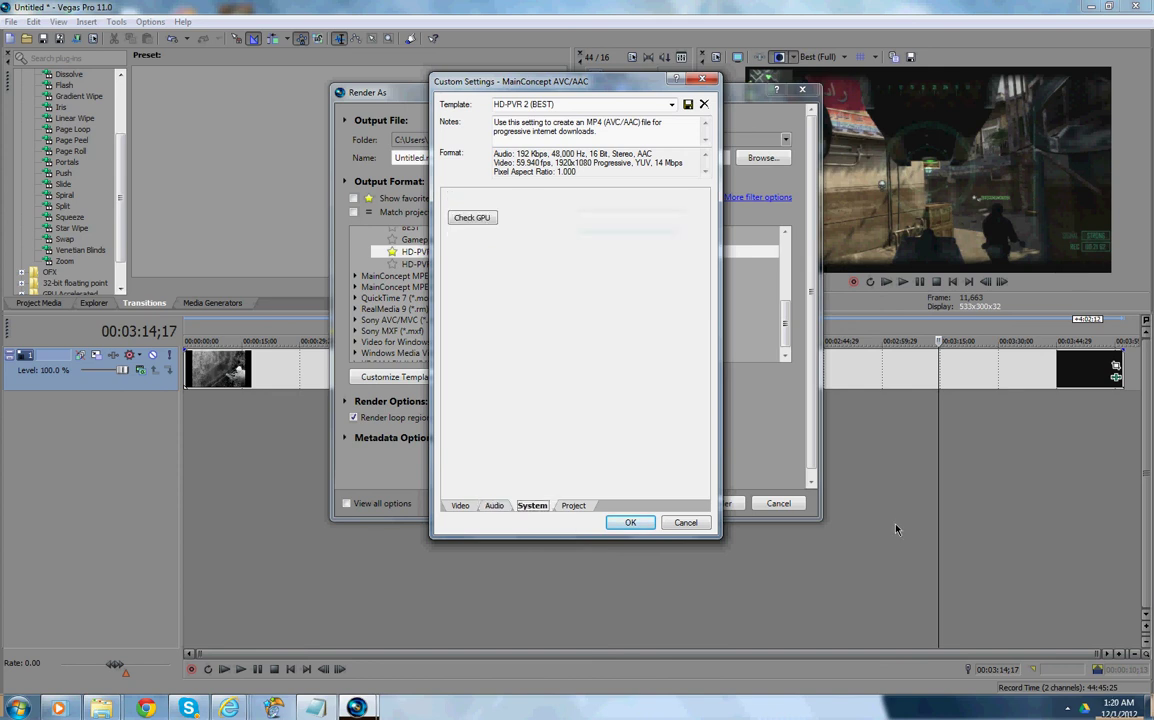
pyautogui.click(573, 505)
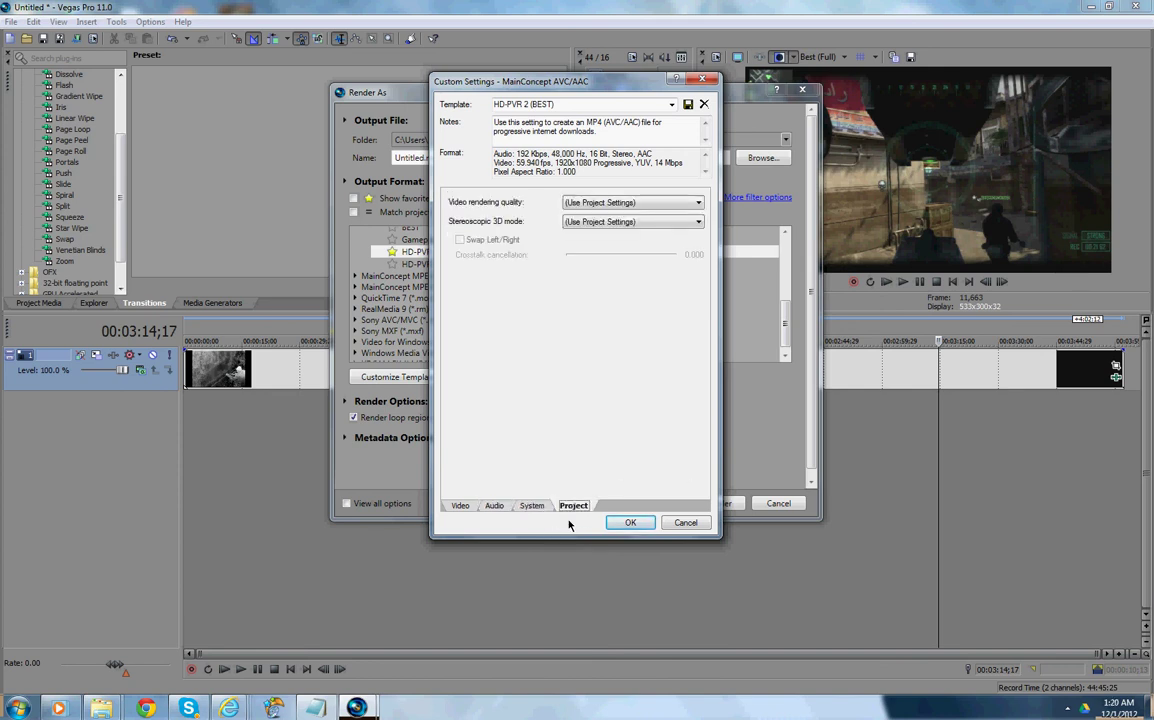
pyautogui.click(529, 506)
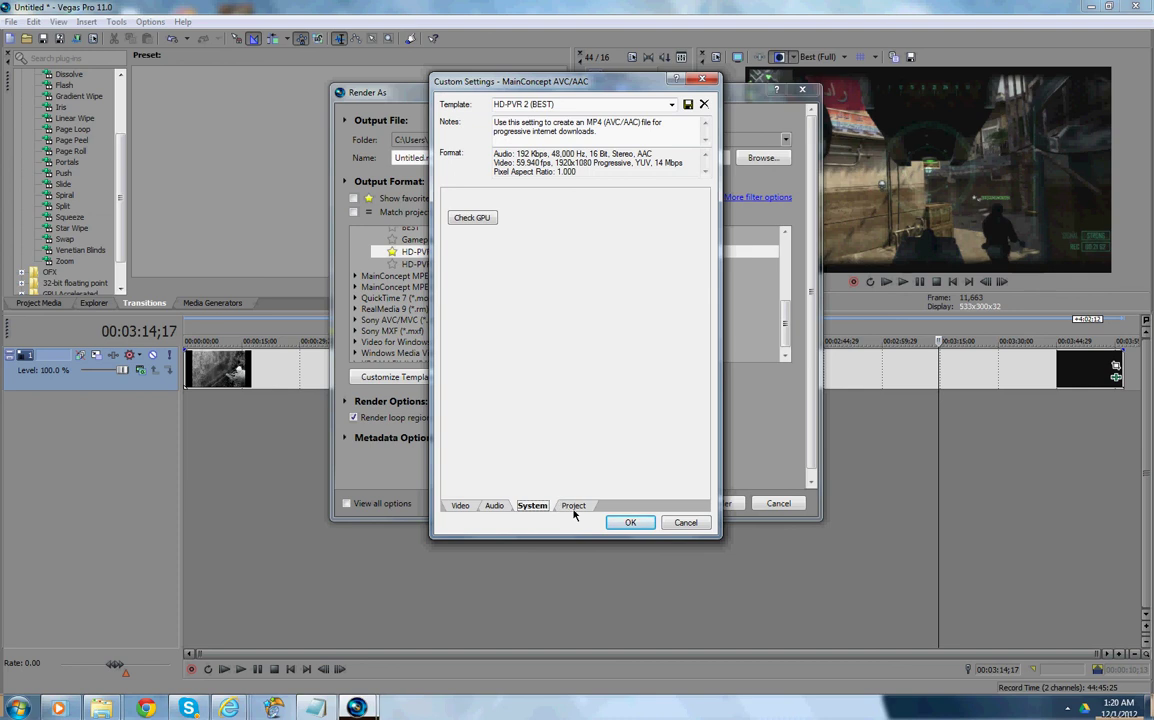
pyautogui.click(573, 506)
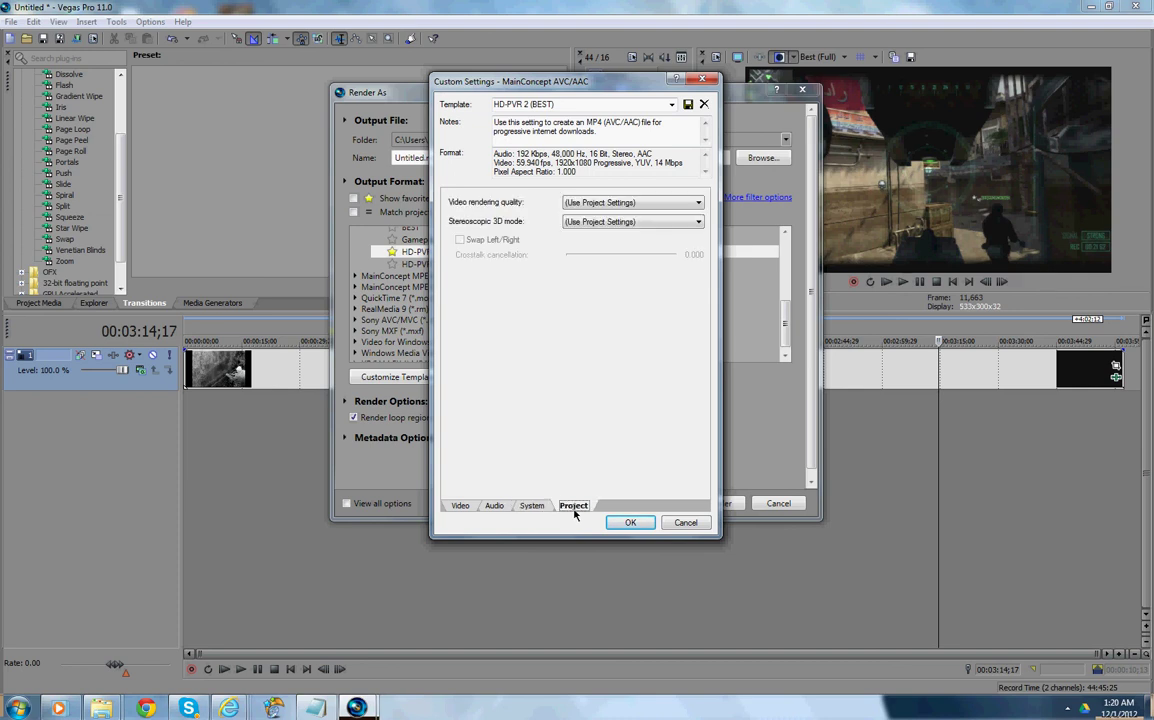
pyautogui.click(460, 505)
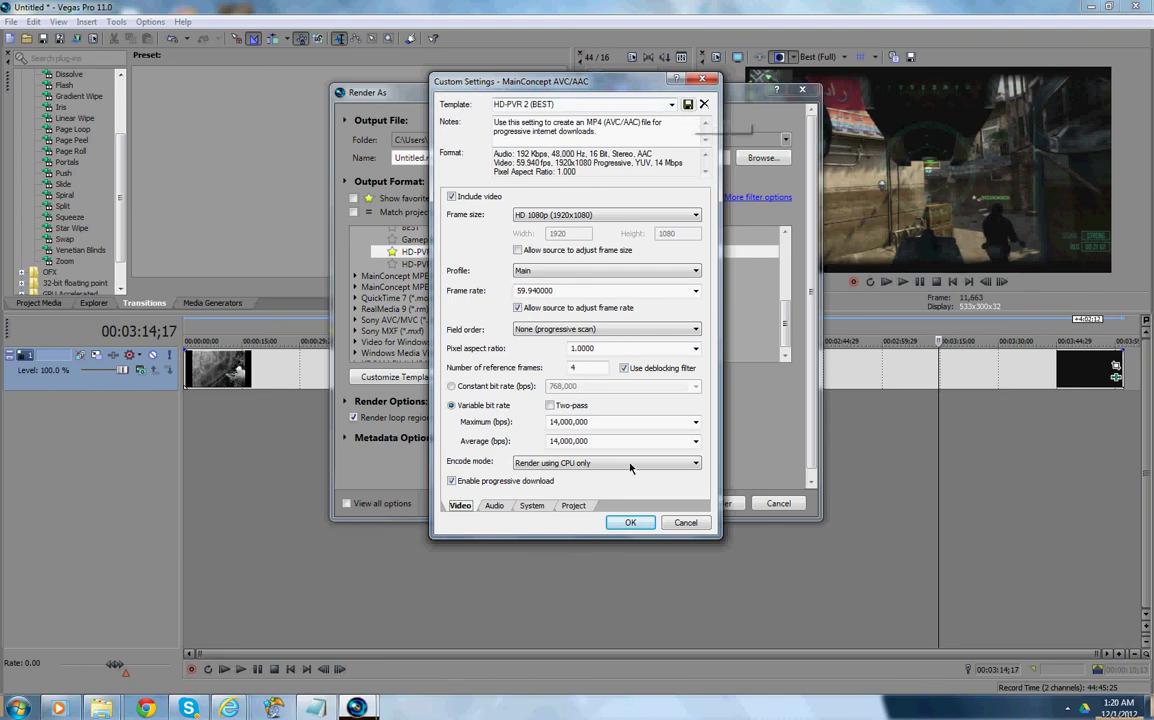
# - Accept the customized HD-PVR 2 (BEST) settings, then cancel Render As without rendering
pyautogui.click(631, 523)
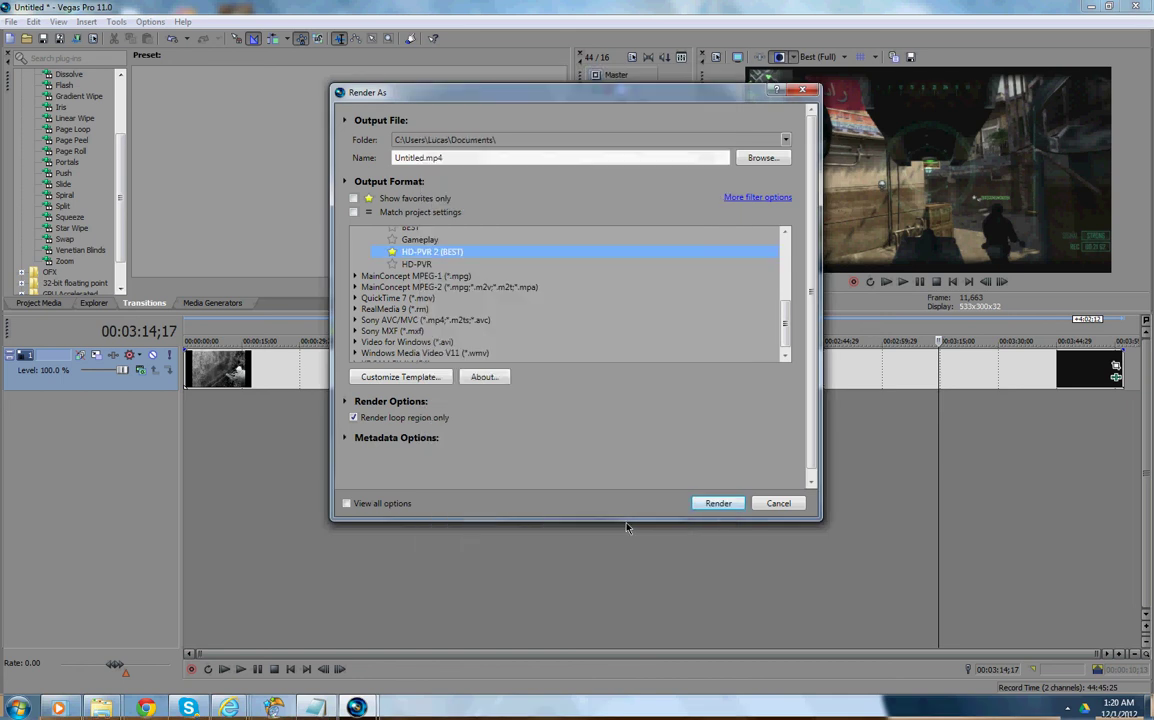
pyautogui.click(769, 505)
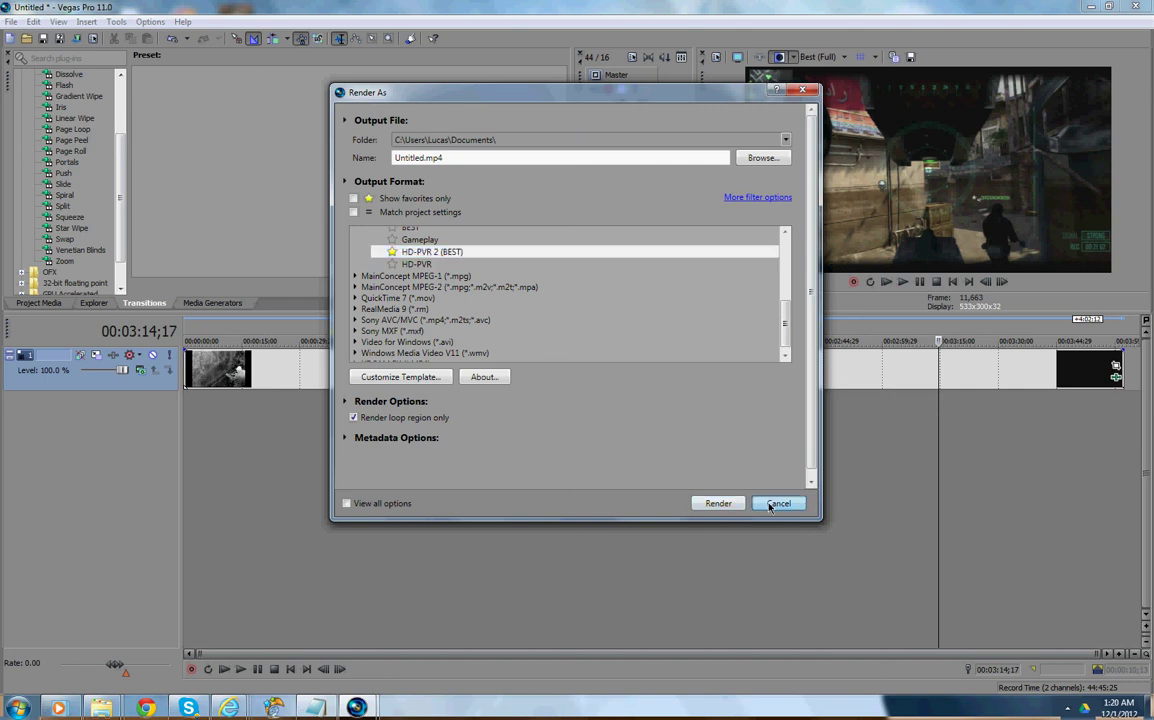